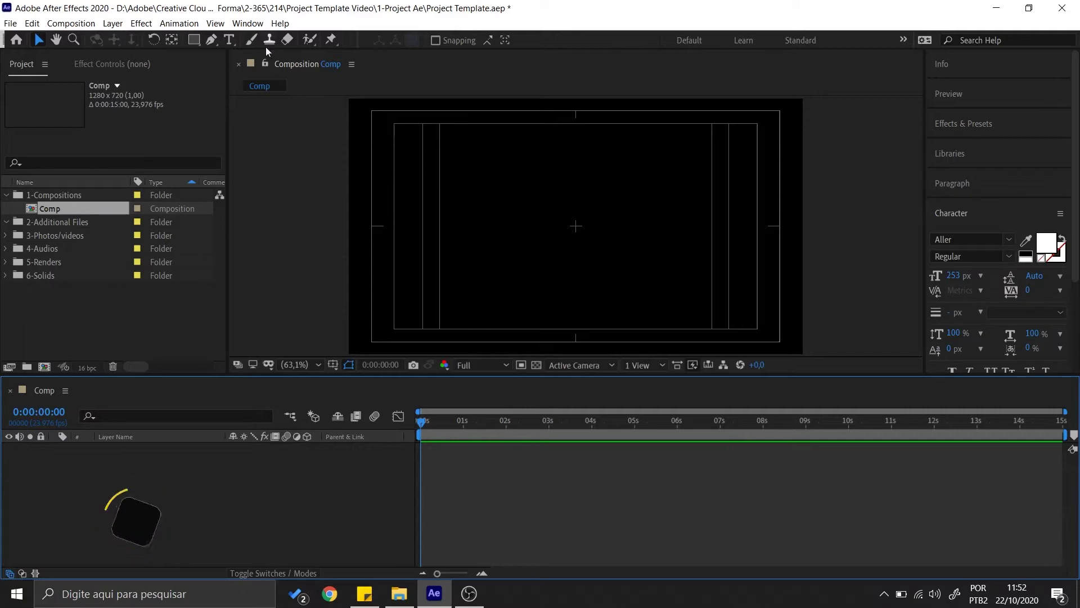
Create a text layer reading "TEXTO" and center it in the composition
{"action": "left_click", "coordinate": [229, 40]}
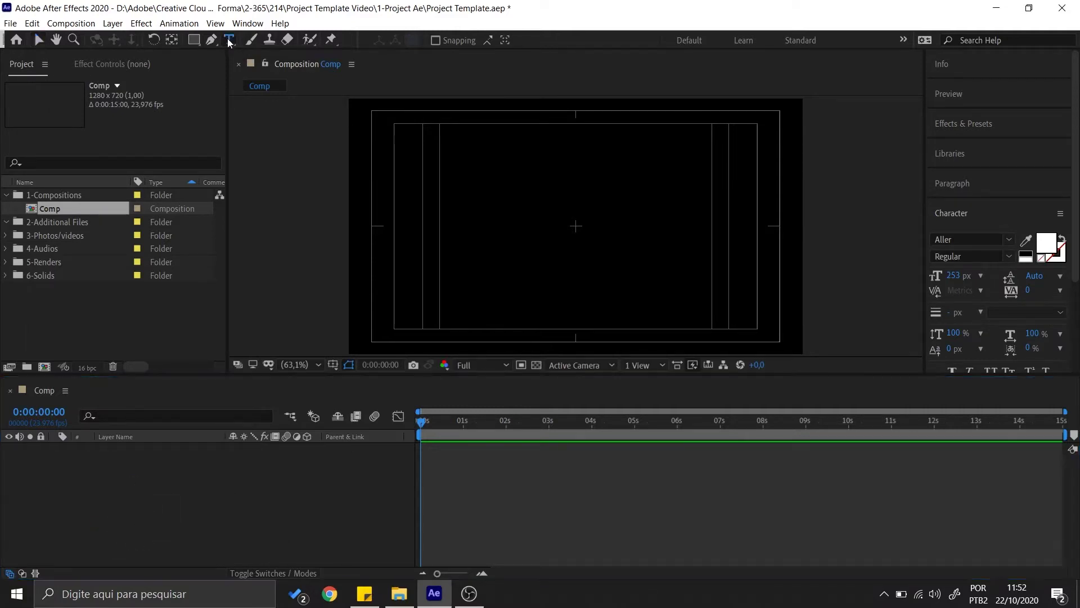
{"action": "left_click", "coordinate": [483, 226]}
{"action": "type", "text": "TEXTO"}
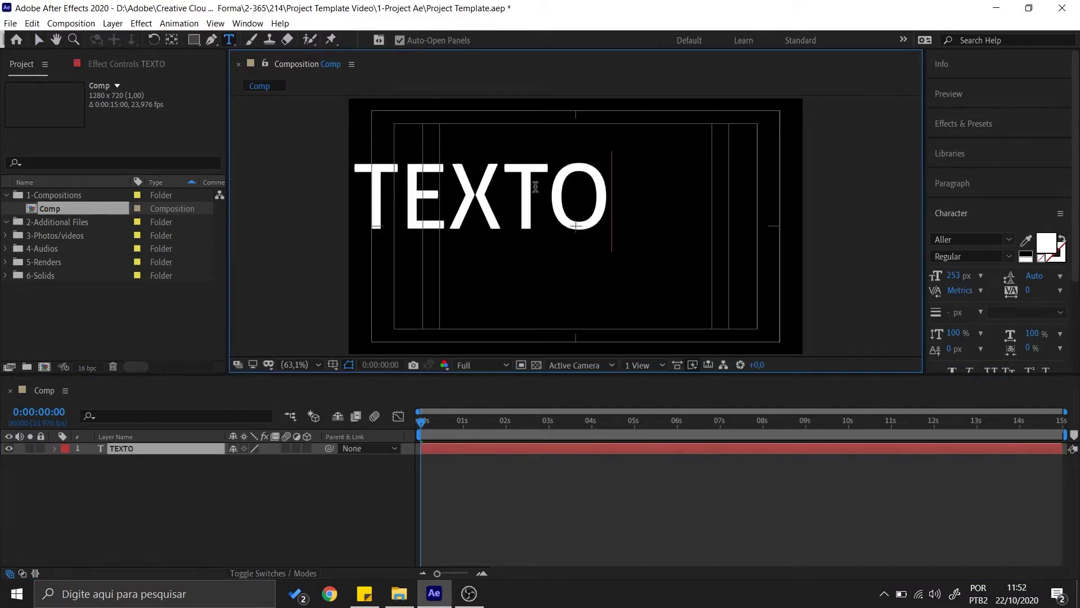
{"action": "key", "text": "Escape"}
{"action": "key", "text": "v"}
{"action": "key", "text": "ctrl+Home"}
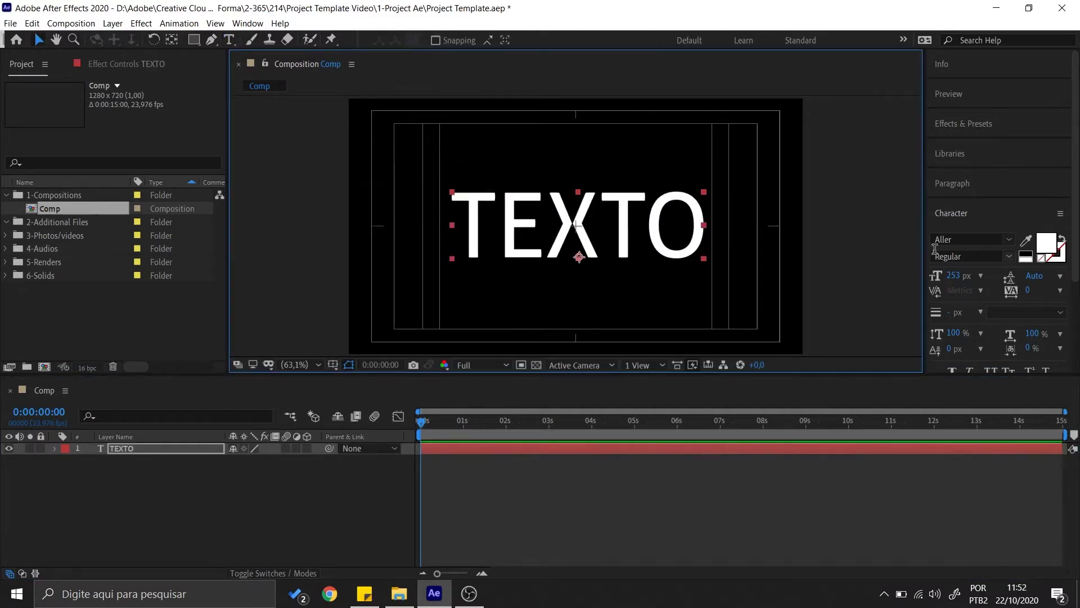
Apply the Slow Fade On preset from the Animate In text presets to the TEXTO layer
{"action": "left_click", "coordinate": [965, 215]}
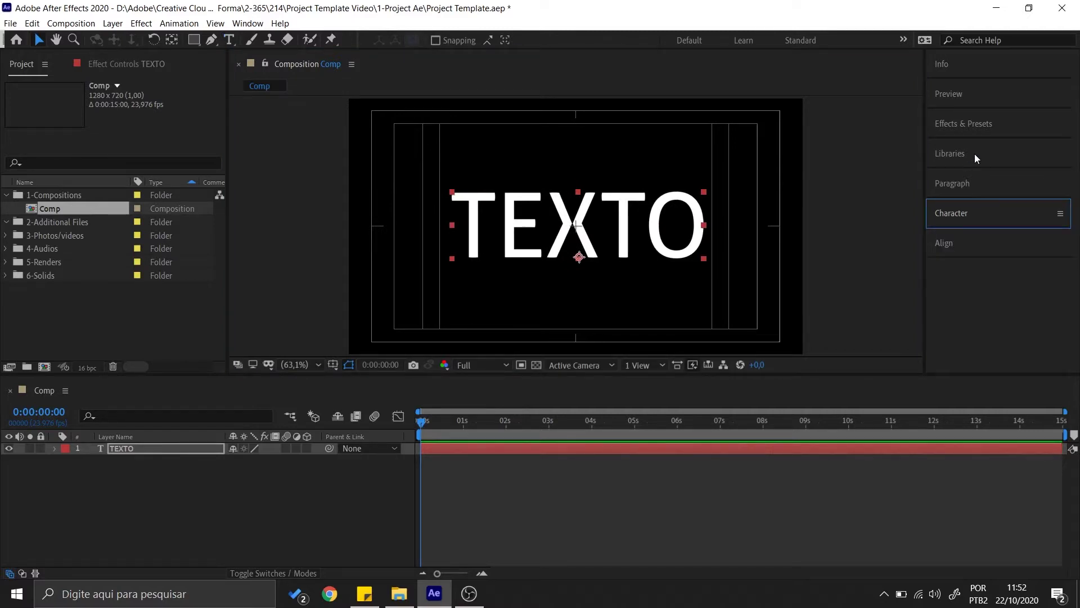
{"action": "left_click", "coordinate": [967, 122]}
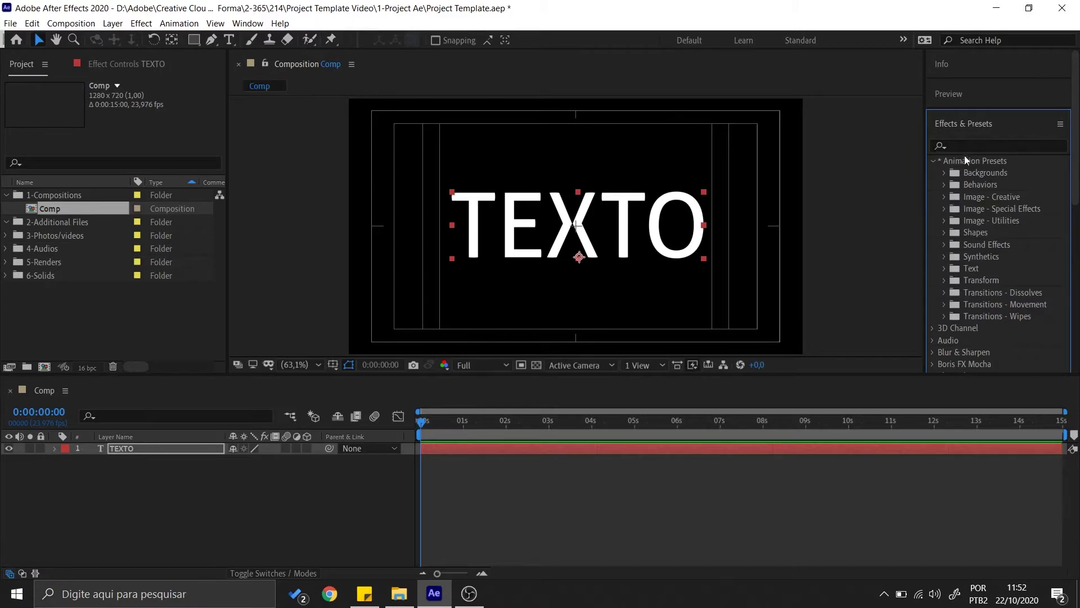
{"action": "left_click", "coordinate": [945, 268]}
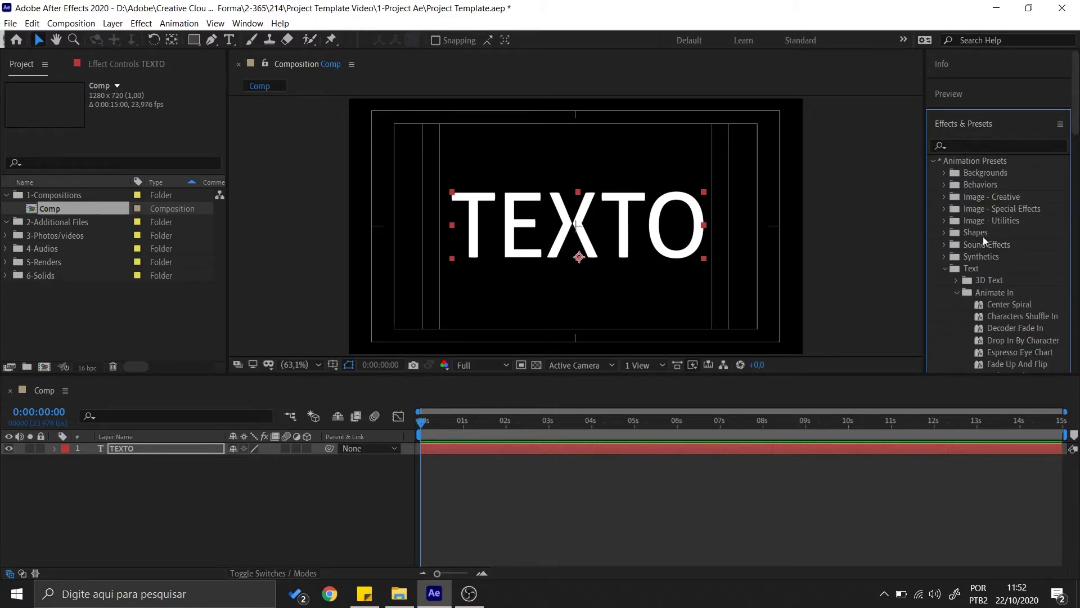
{"action": "left_click", "coordinate": [957, 292]}
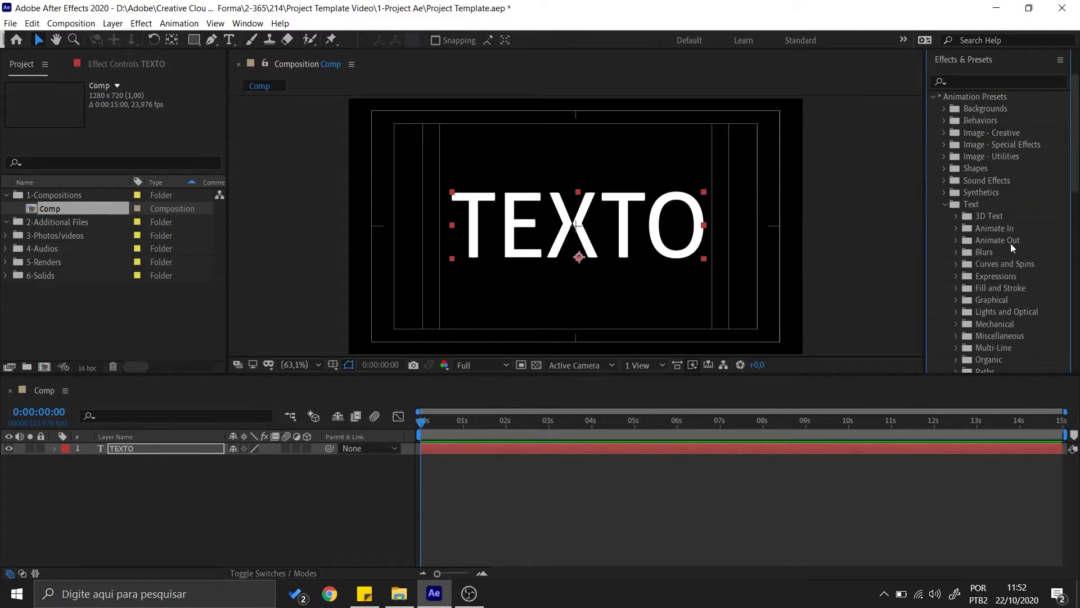
{"action": "scroll", "coordinate": [1072, 199], "scroll_direction": "down", "scroll_amount": 3}
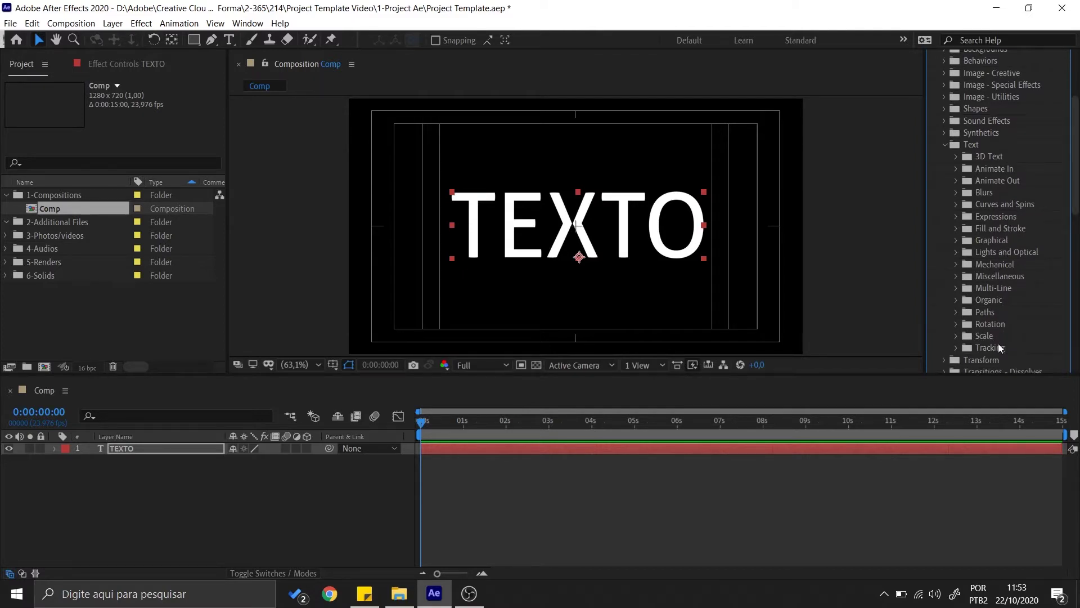
{"action": "left_click", "coordinate": [957, 169]}
{"action": "scroll", "coordinate": [953, 117], "scroll_direction": "down", "scroll_amount": 2}
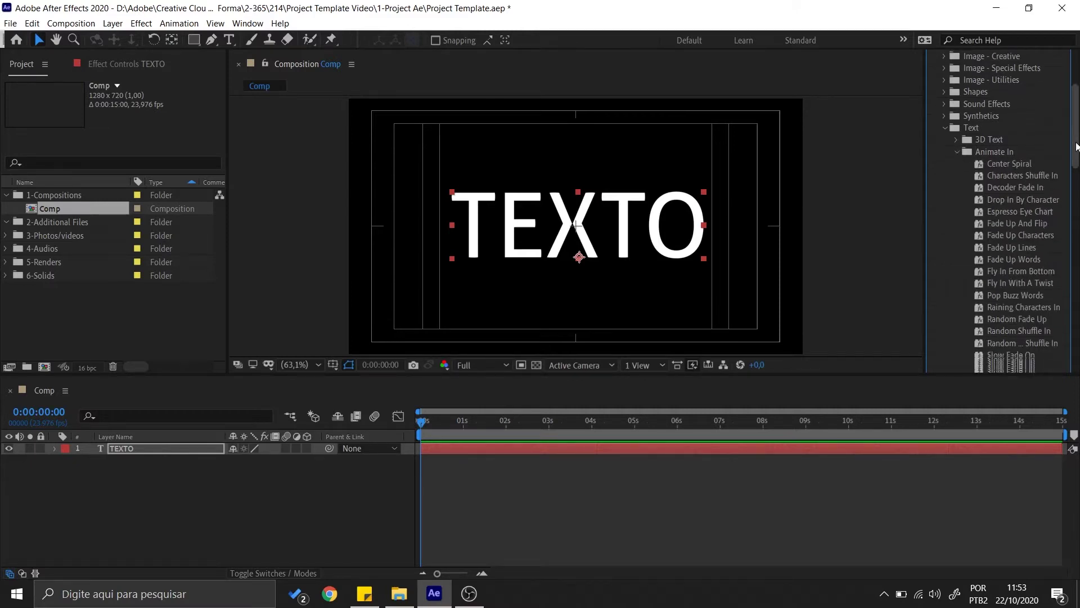
{"action": "scroll", "coordinate": [1011, 265], "scroll_direction": "down", "scroll_amount": 5}
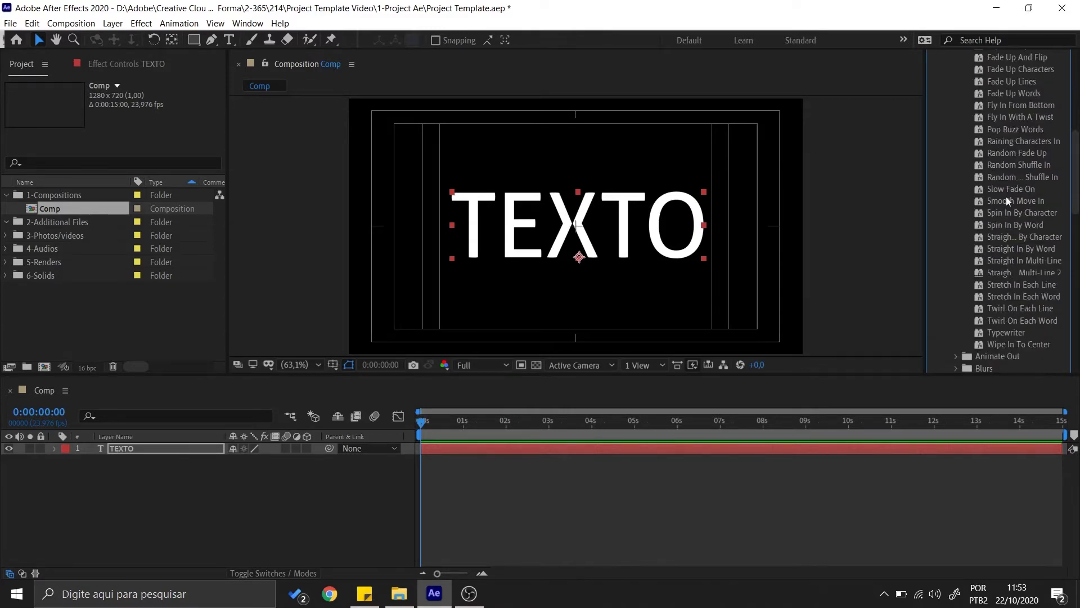
{"action": "left_click_drag", "start_coordinate": [1018, 192], "coordinate": [163, 451]}
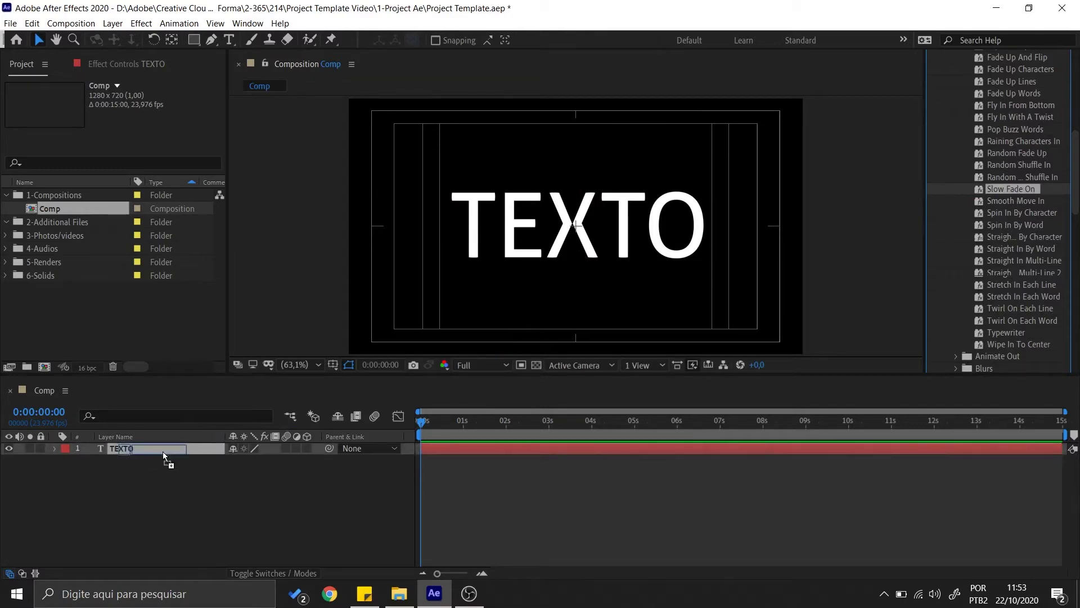
{"action": "left_click_drag", "start_coordinate": [163, 451], "coordinate": [163, 451]}
Play back the fade animation on the TEXTO layer from near the start of the composition
{"action": "left_click_drag", "start_coordinate": [421, 421], "coordinate": [431, 421]}
{"action": "key", "text": "space"}
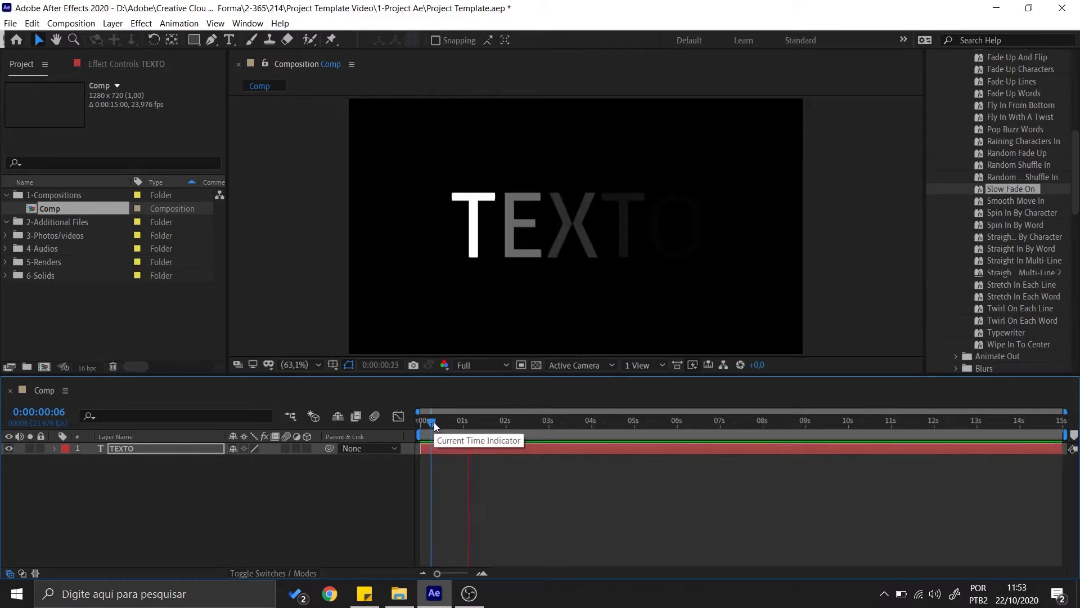
{"action": "key", "text": "space"}
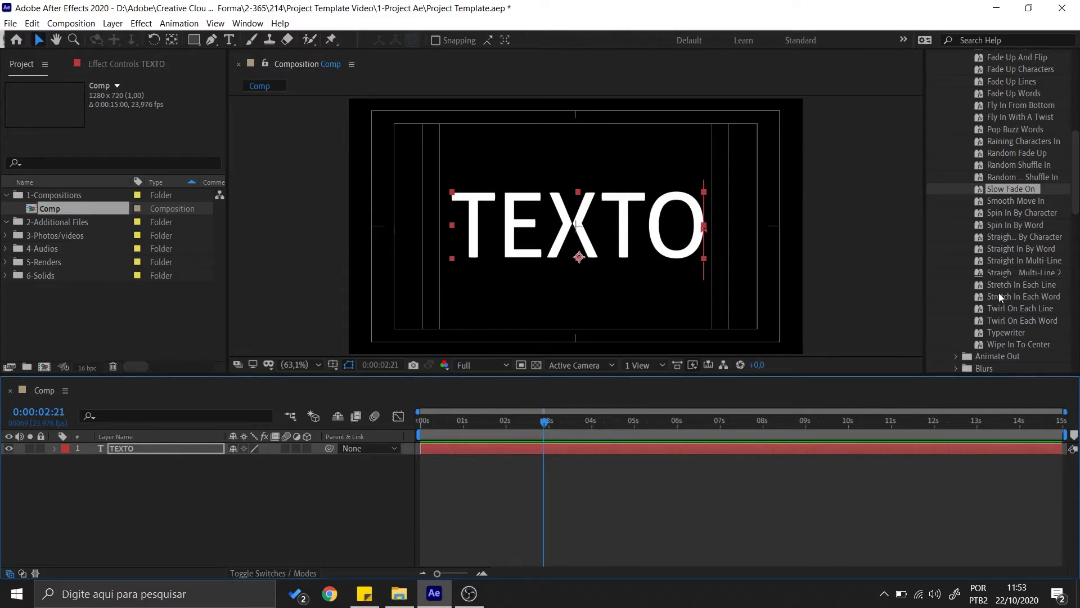
{"action": "scroll", "coordinate": [998, 293], "scroll_direction": "up", "scroll_amount": 4}
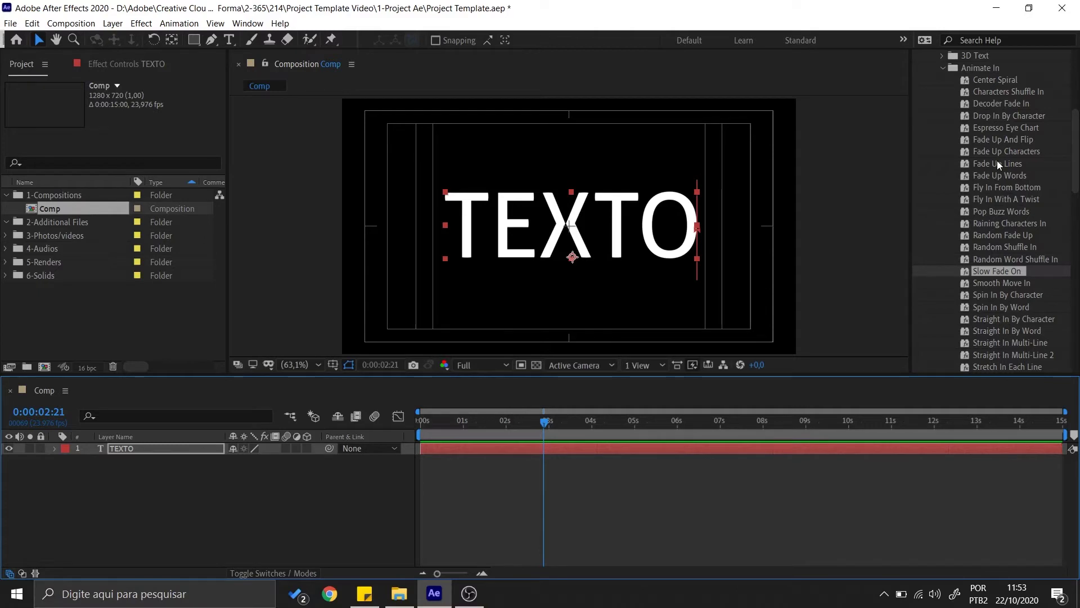
{"action": "scroll", "coordinate": [996, 234], "scroll_direction": "down", "scroll_amount": 3}
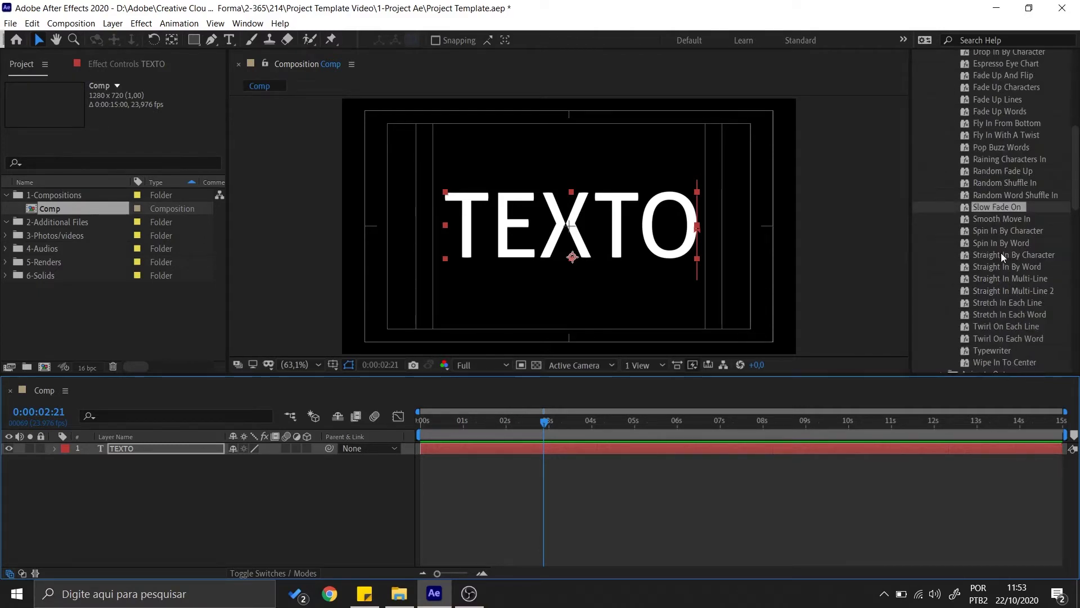
{"action": "left_click", "coordinate": [1018, 239]}
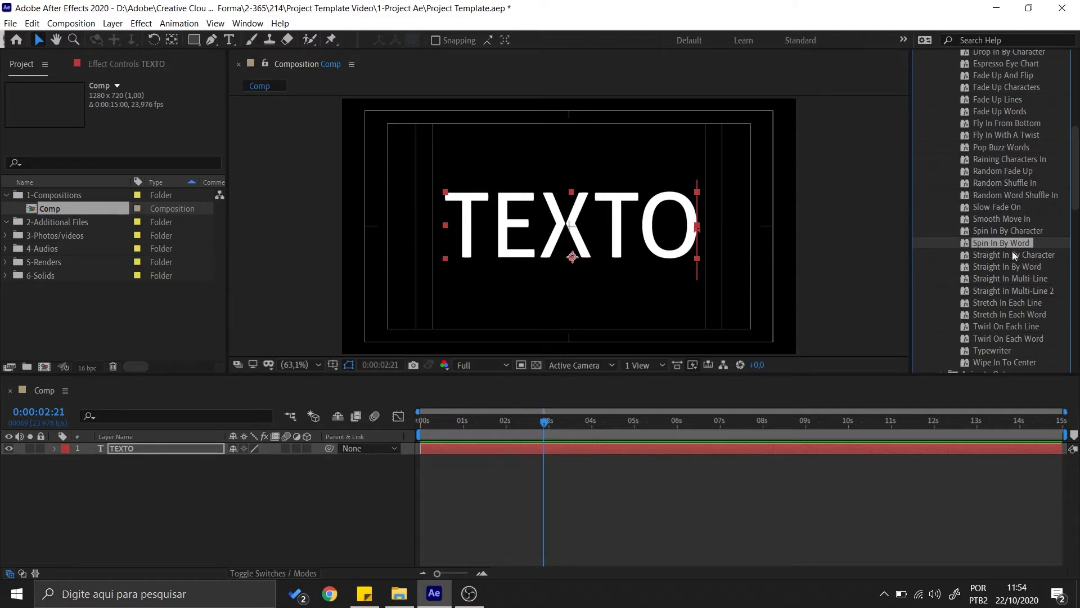
{"action": "scroll", "coordinate": [998, 248], "scroll_direction": "up", "scroll_amount": 3}
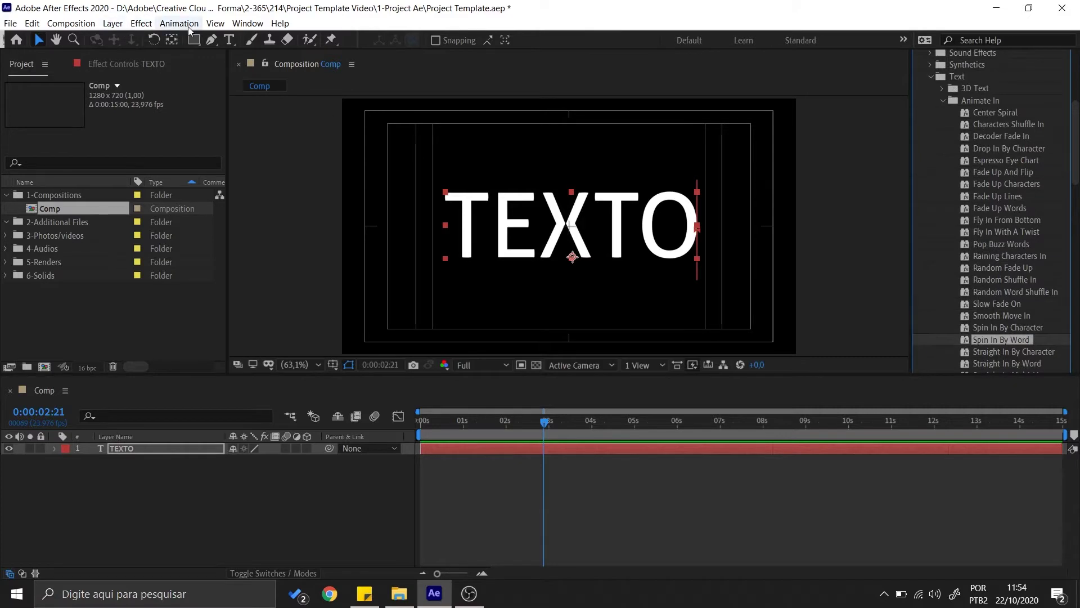
{"action": "left_click", "coordinate": [942, 100]}
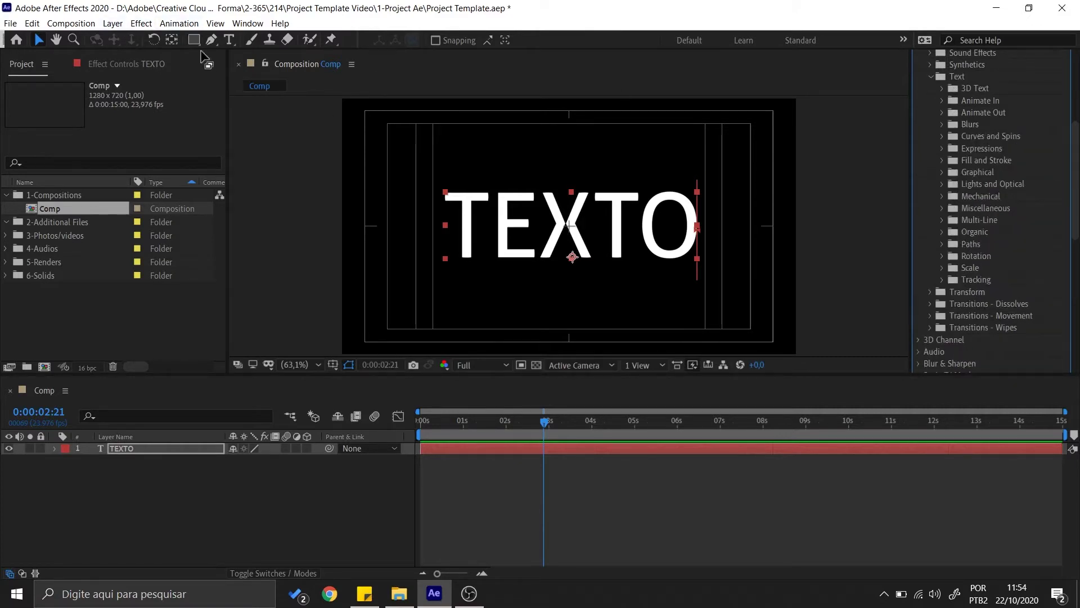
Browse the animation presets in Adobe Bridge and open the Animate In folder inside Text
{"action": "left_click", "coordinate": [186, 26]}
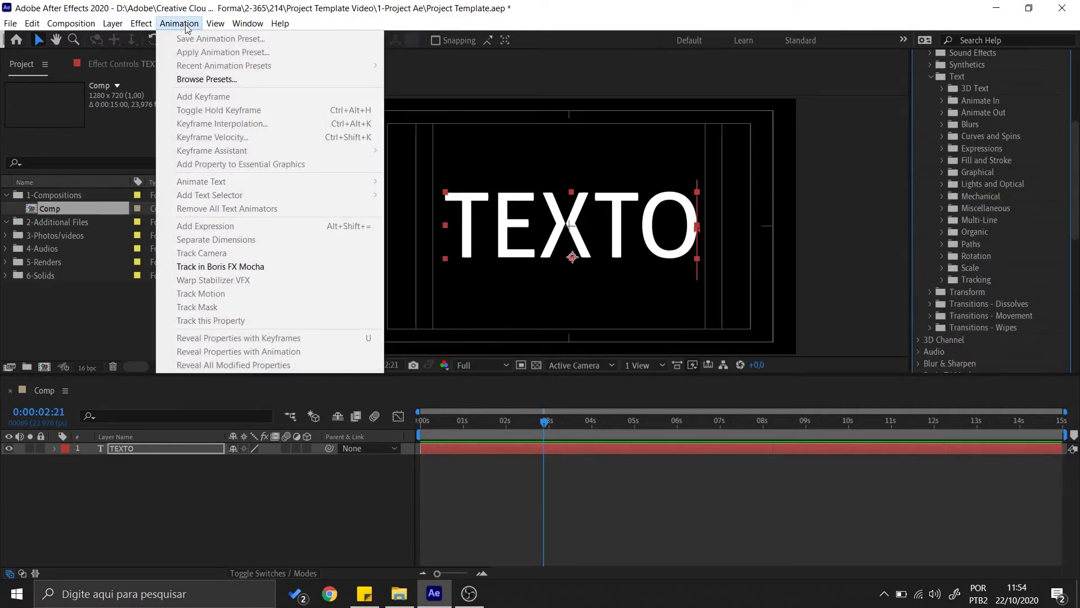
{"action": "left_click", "coordinate": [211, 81]}
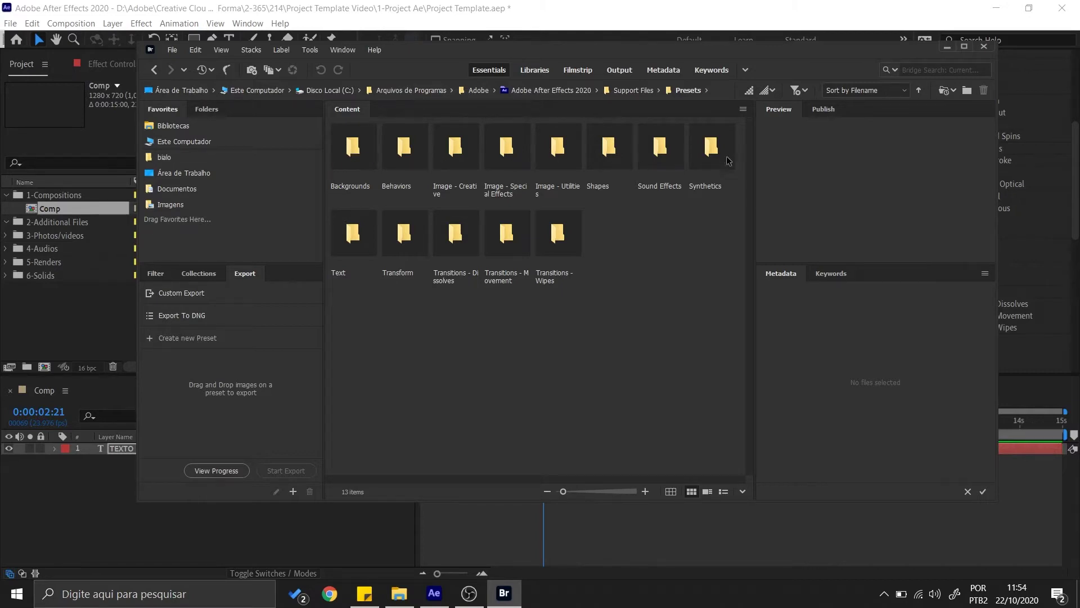
{"action": "double_click", "coordinate": [353, 235]}
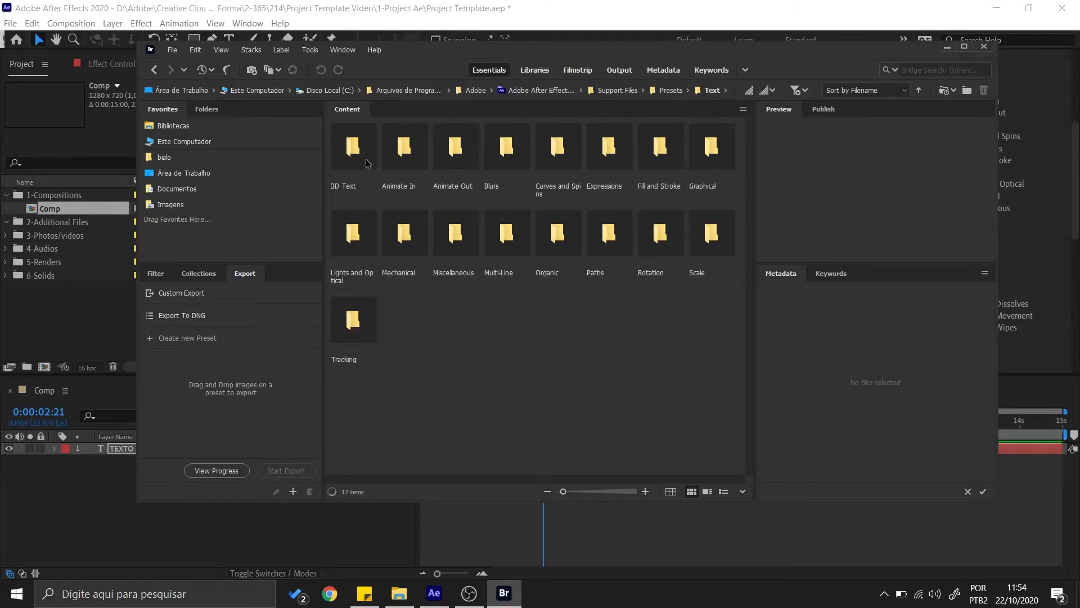
{"action": "double_click", "coordinate": [410, 154]}
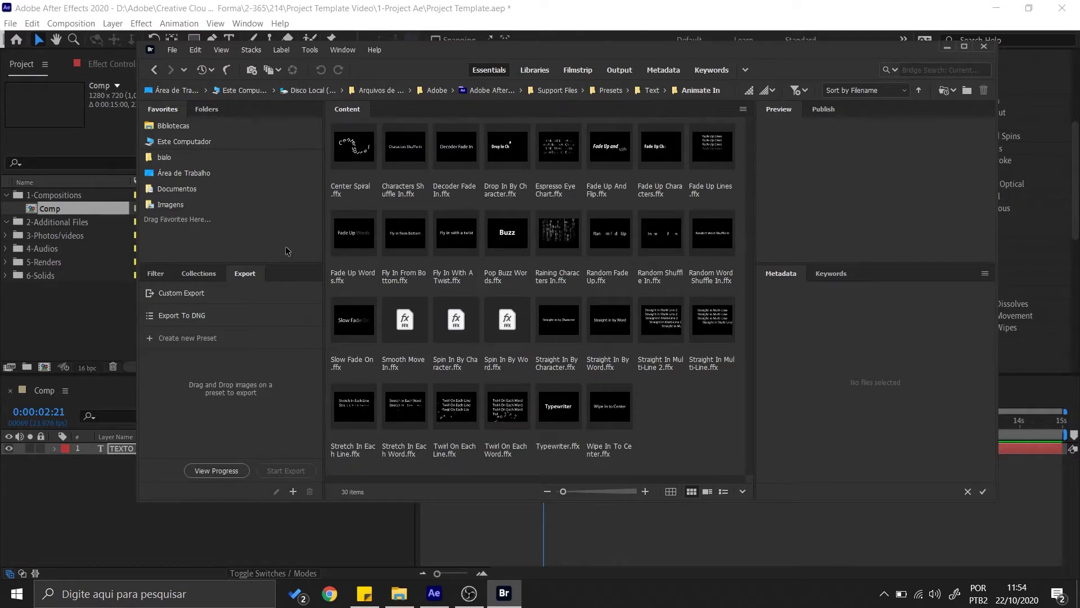
Preview the Center Spiral, Characters Shuffle In and Twirl On Each Word presets, and close Bridge
{"action": "left_click", "coordinate": [347, 148]}
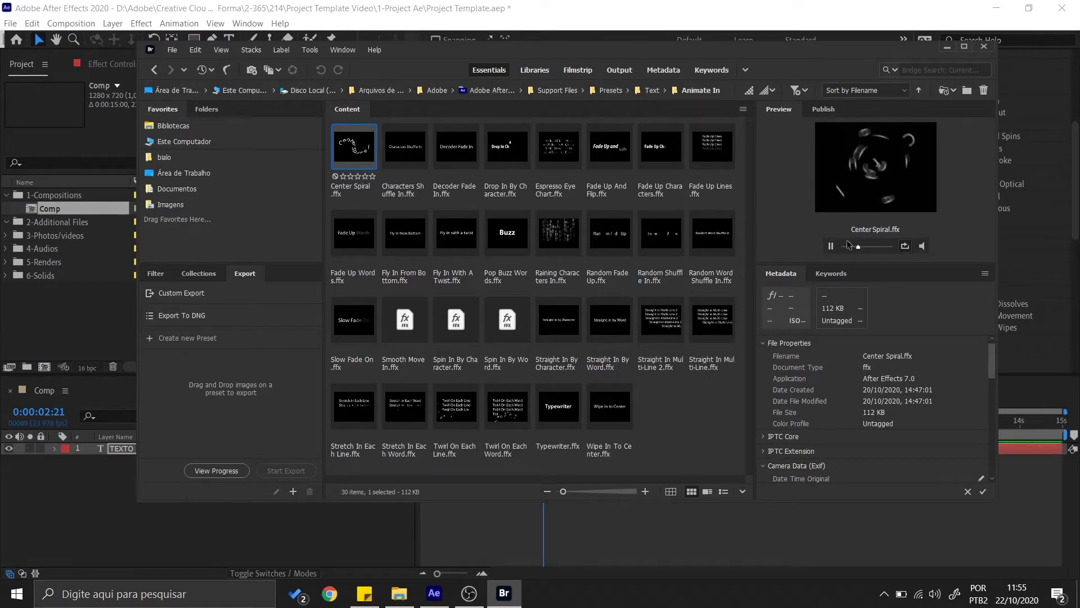
{"action": "left_click", "coordinate": [419, 145]}
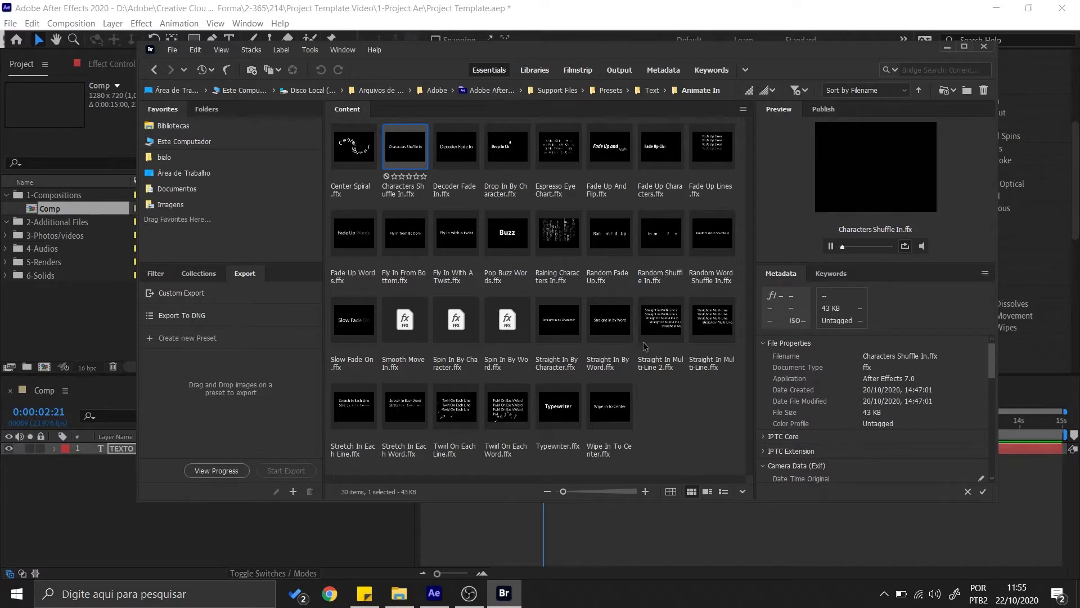
{"action": "left_click", "coordinate": [513, 416]}
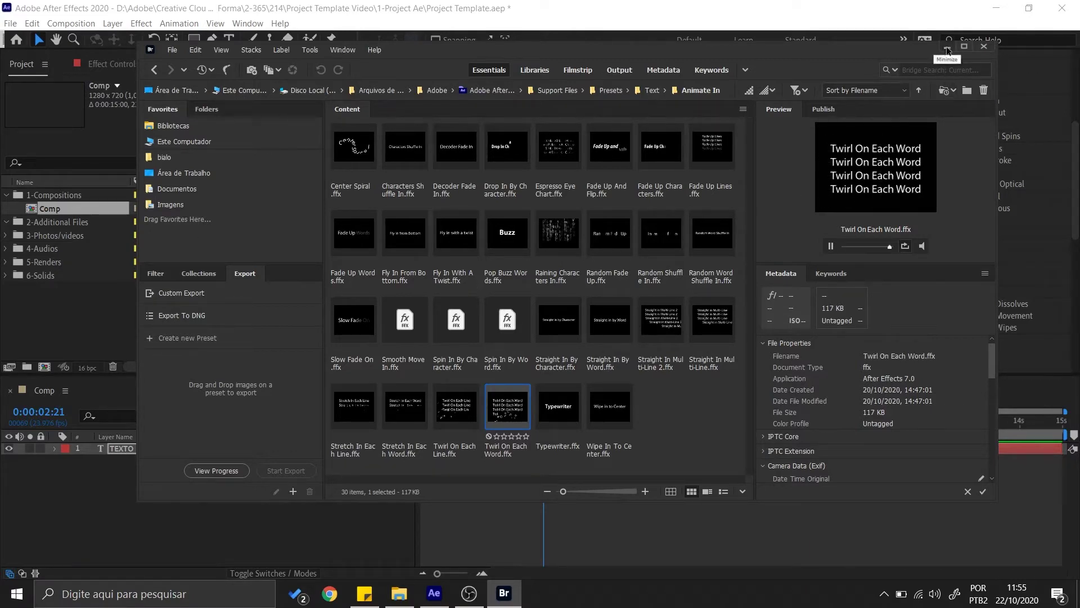
{"action": "left_click", "coordinate": [984, 49]}
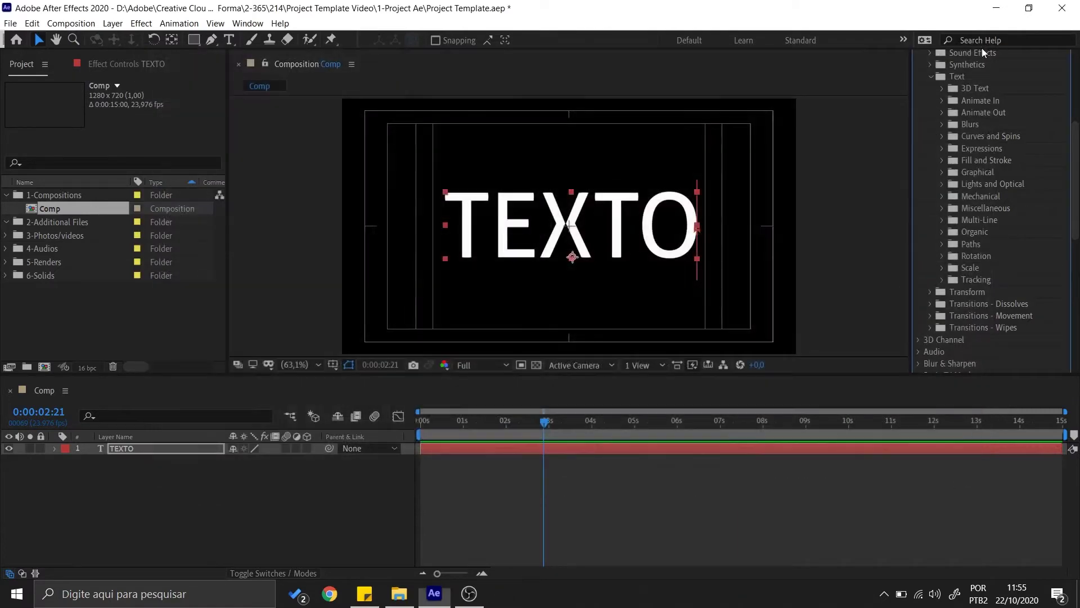
Expand the TEXTO layer's text properties from the composition start and scrub through the animator's keyframes
{"action": "key", "text": "Home"}
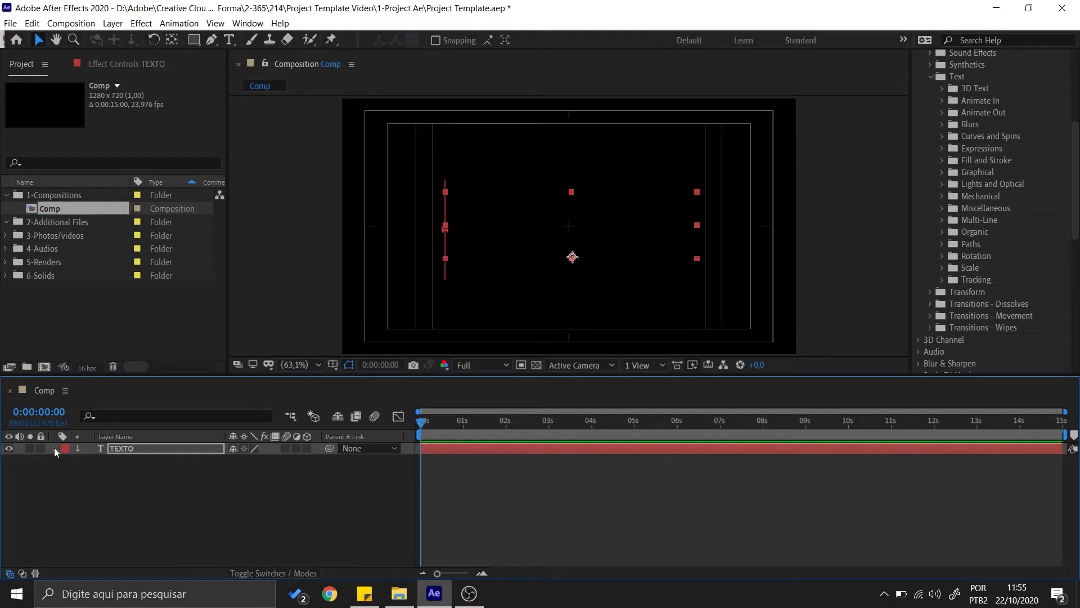
{"action": "left_click", "coordinate": [54, 448]}
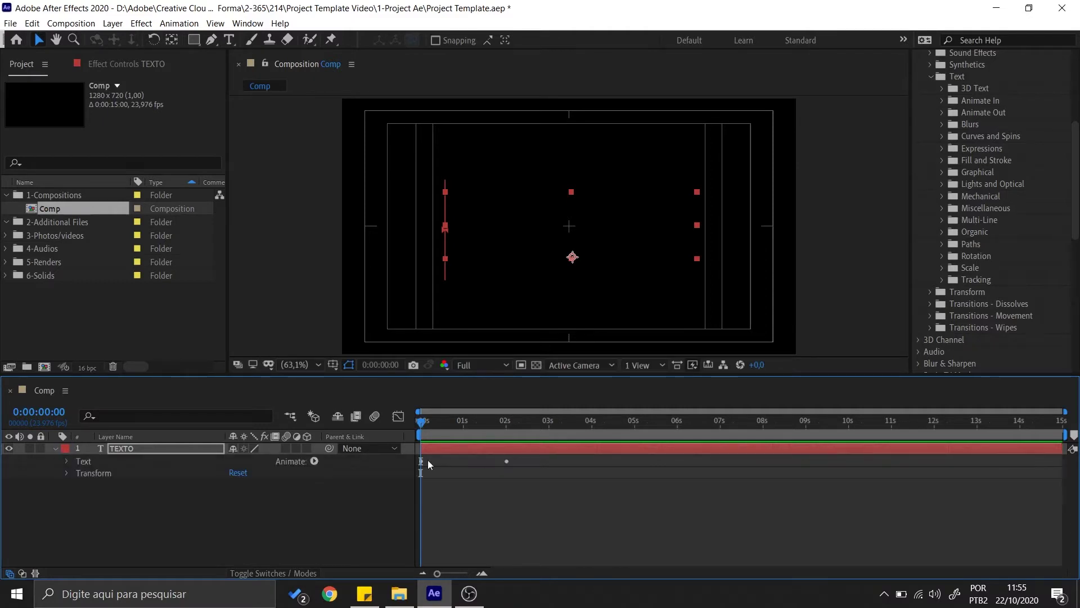
{"action": "left_click", "coordinate": [66, 462]}
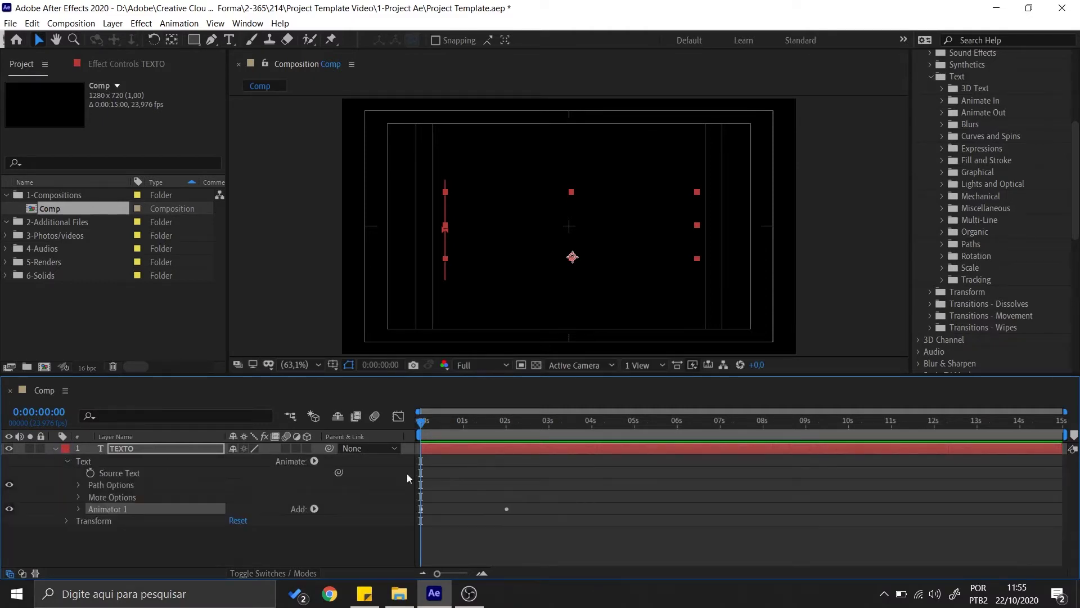
{"action": "left_click_drag", "start_coordinate": [432, 420], "coordinate": [494, 424]}
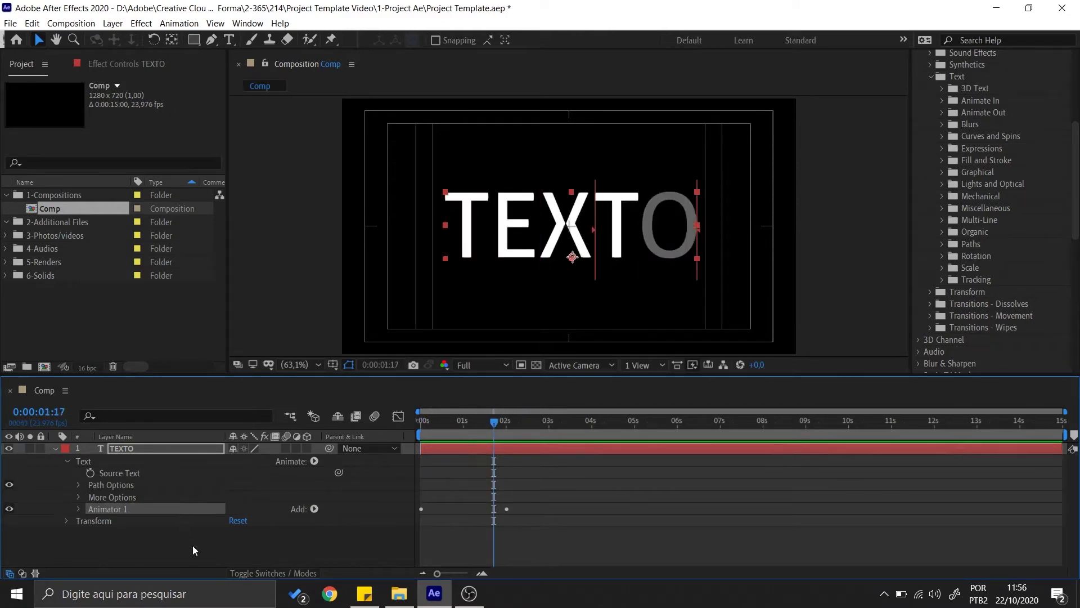
{"action": "left_click_drag", "start_coordinate": [533, 506], "coordinate": [394, 512]}
{"action": "left_click_drag", "start_coordinate": [494, 422], "coordinate": [503, 424]}
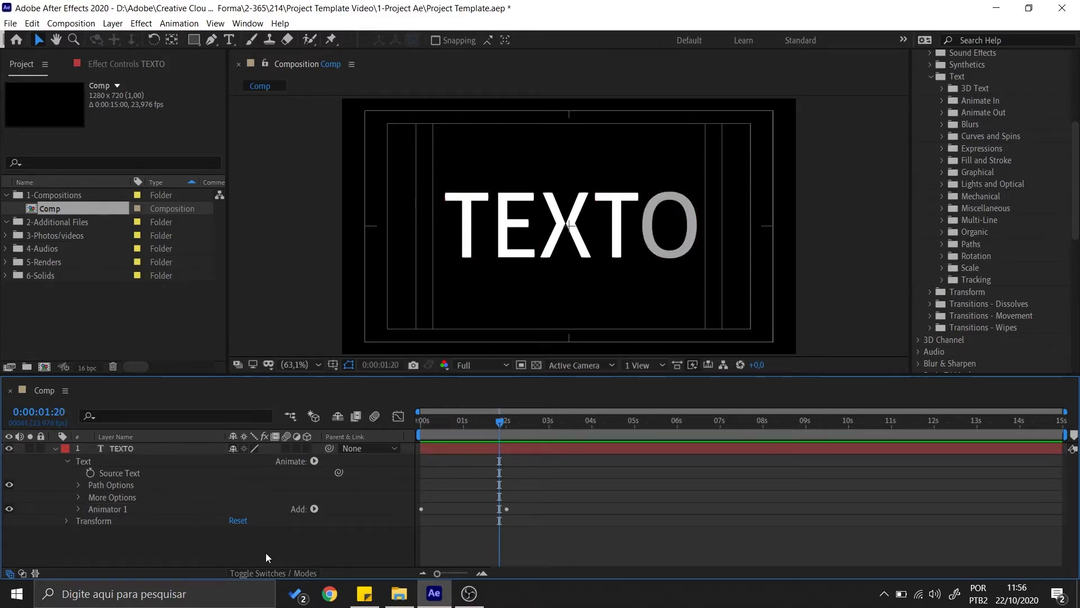
Return to the start of the composition and delete Animator 1 from the TEXTO layer
{"action": "key", "text": "Home"}
{"action": "left_click", "coordinate": [168, 508]}
{"action": "key", "text": "Delete"}
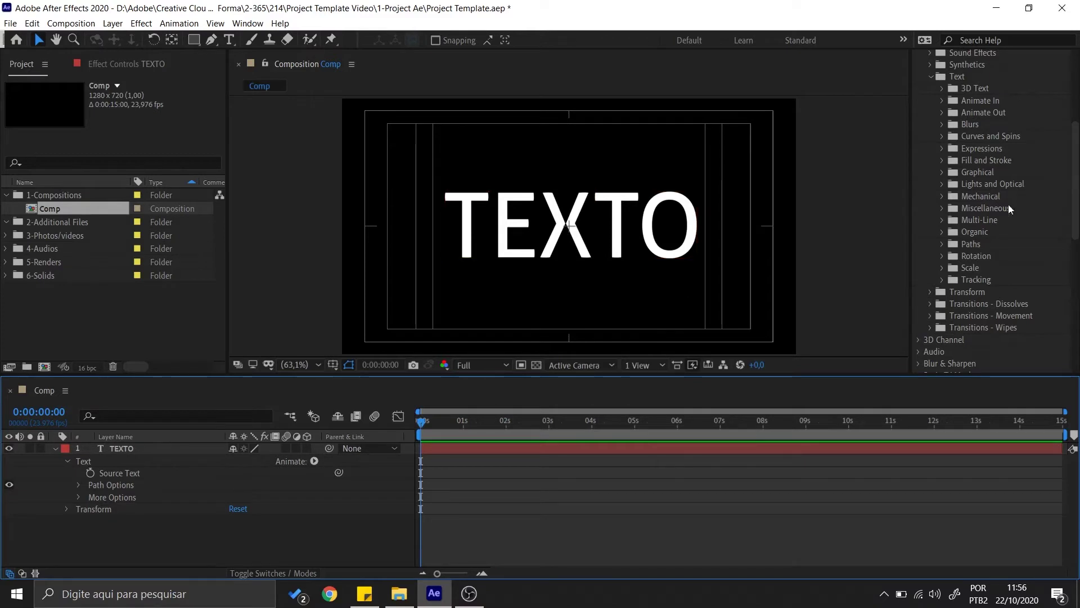
Apply the Typewriter preset from the Animate In text presets to the TEXTO layer at the composition start
{"action": "left_click", "coordinate": [941, 102]}
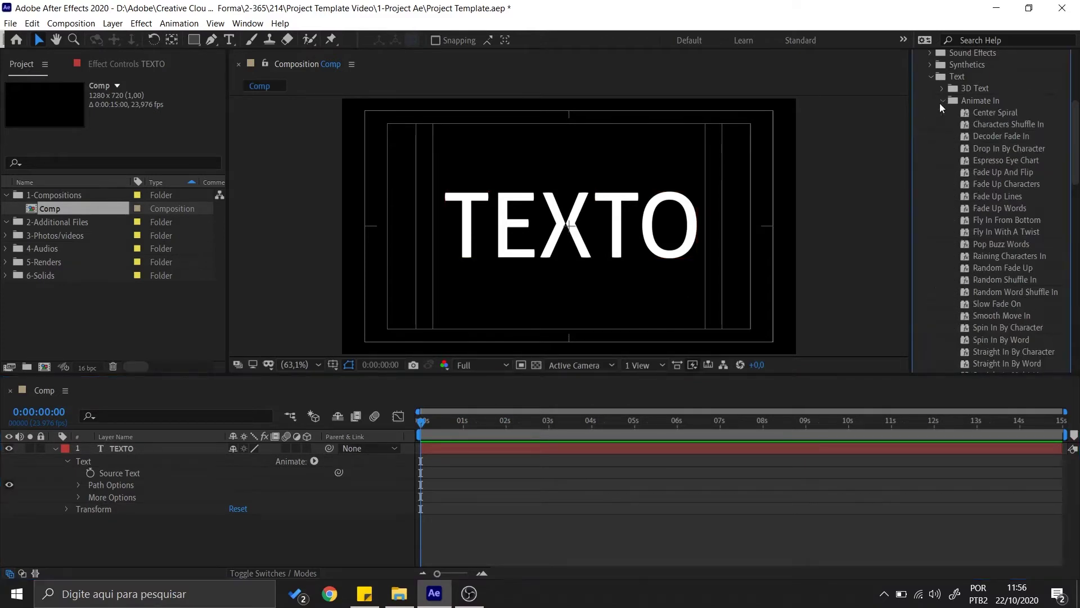
{"action": "scroll", "coordinate": [1002, 305], "scroll_direction": "down", "scroll_amount": 3}
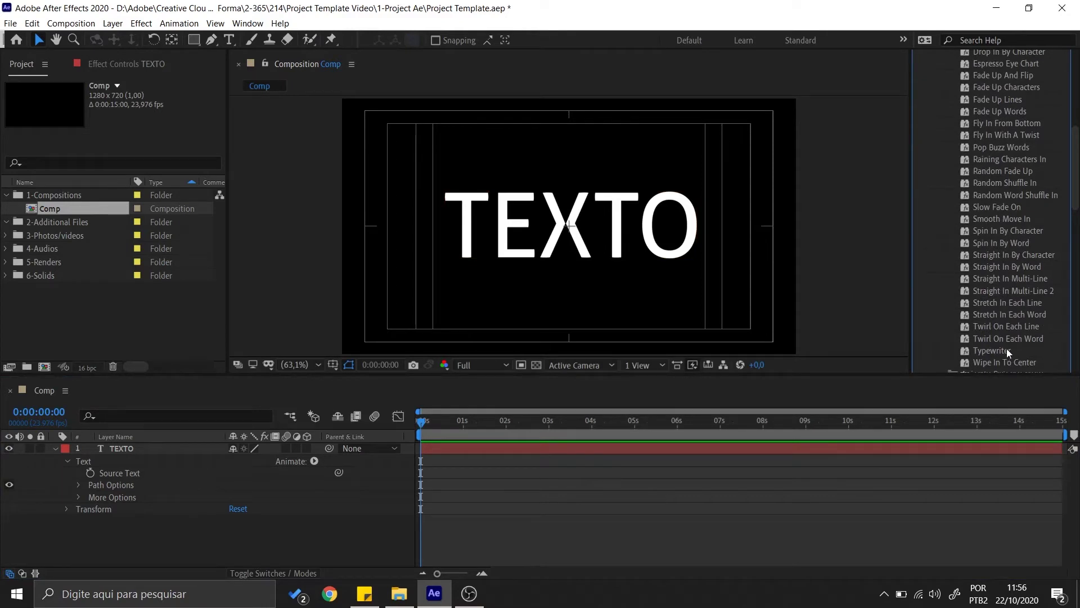
{"action": "left_click_drag", "start_coordinate": [1007, 349], "coordinate": [121, 450]}
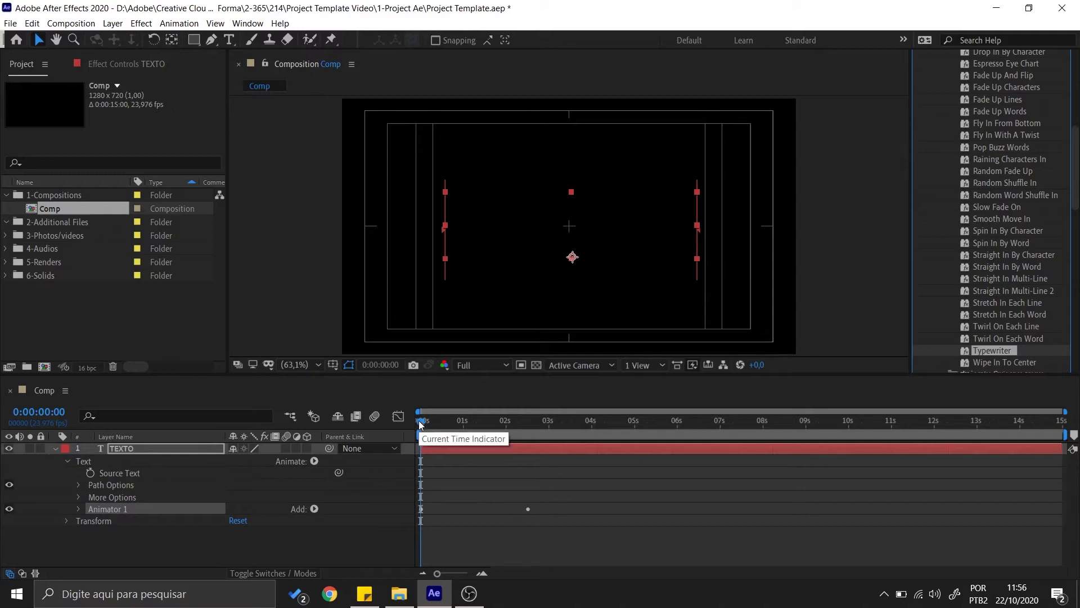
Delete Animator 1 from the TEXTO layer and reapply the Typewriter preset at 0:00:03:02
{"action": "key", "text": "Delete"}
{"action": "left_click_drag", "start_coordinate": [421, 423], "coordinate": [553, 422]}
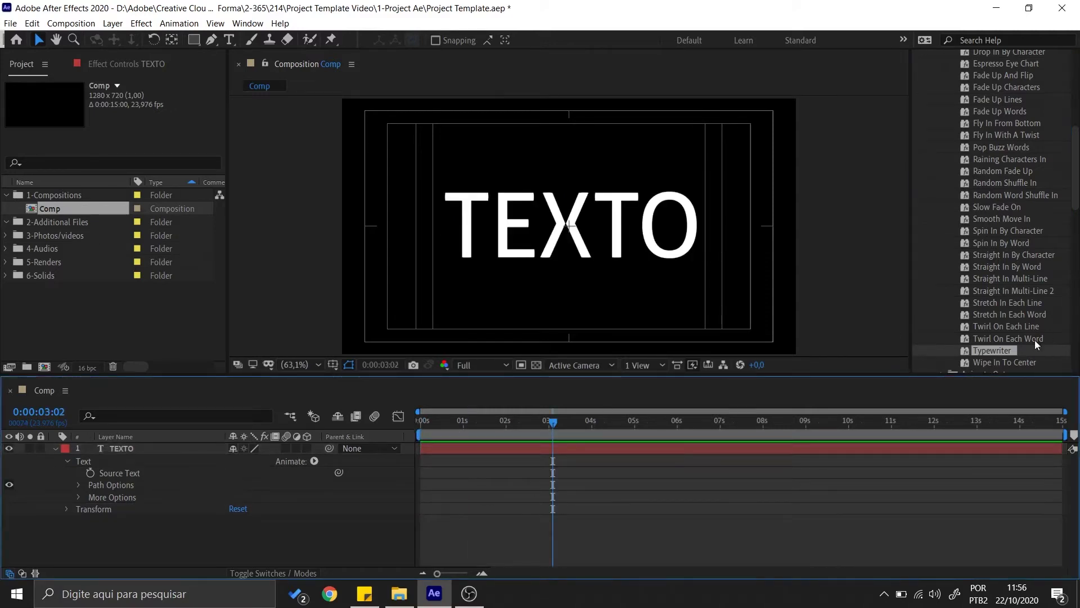
{"action": "left_click_drag", "start_coordinate": [999, 349], "coordinate": [186, 448]}
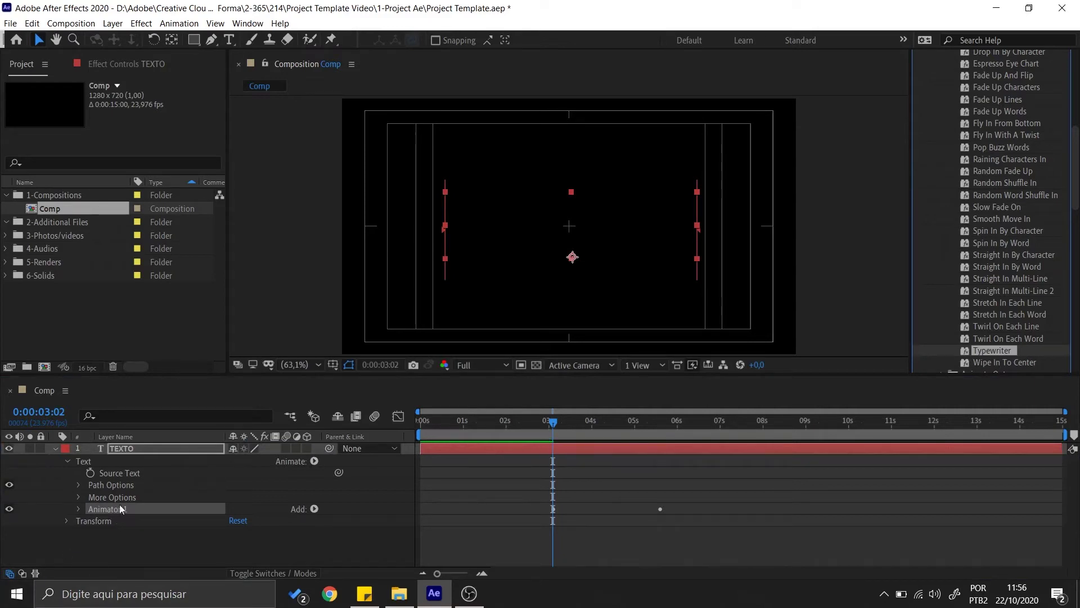
Reveal the TEXTO layer's keyframes, shift both Range Selector Start keyframes close to the composition start, and scrub through the typing animation
{"action": "left_click", "coordinate": [146, 448]}
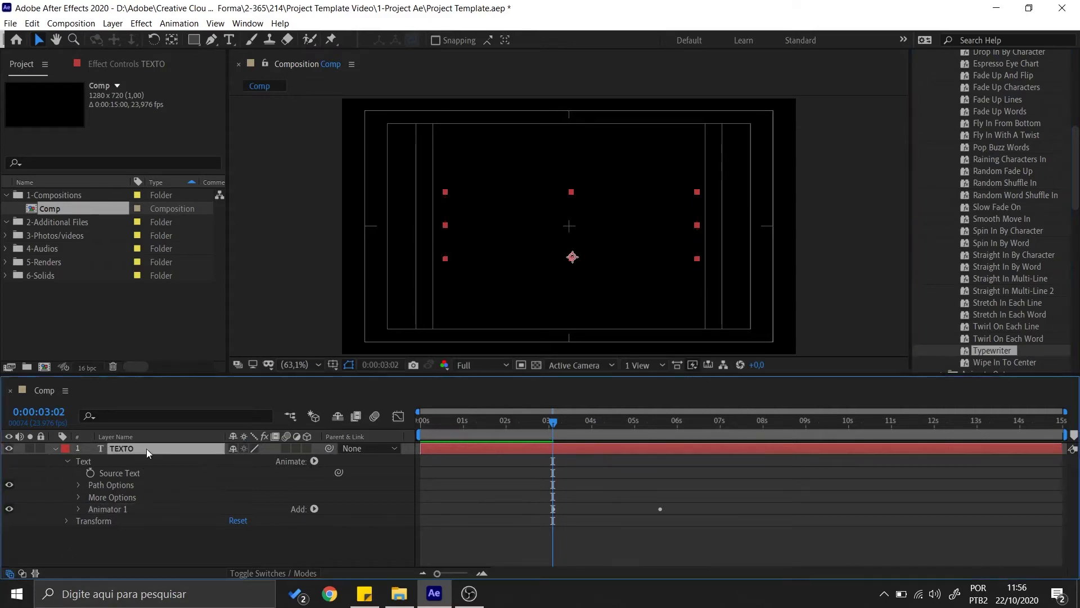
{"action": "key", "text": "u"}
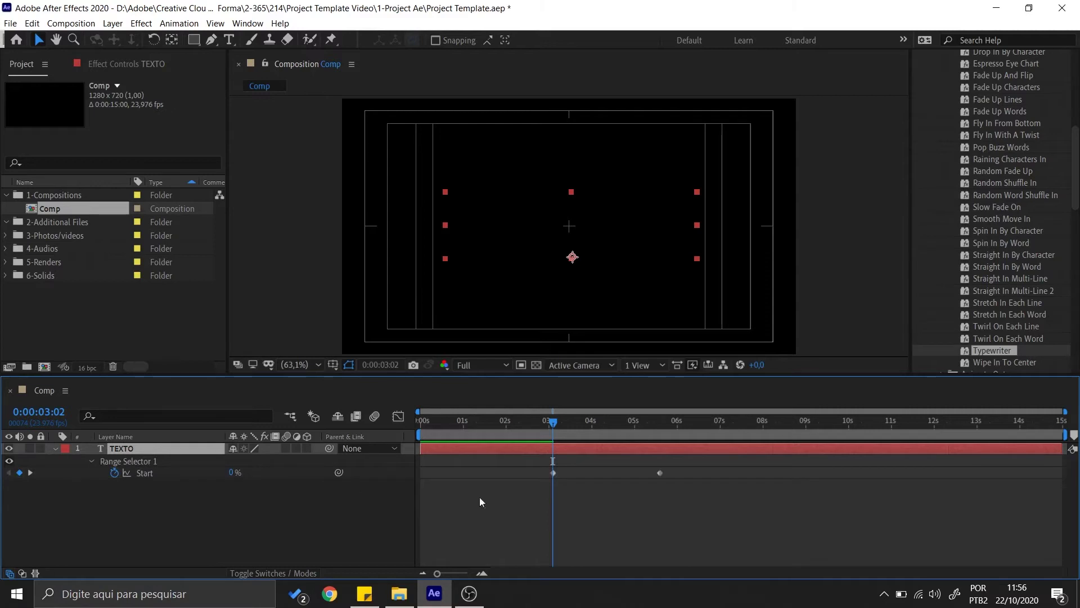
{"action": "left_click_drag", "start_coordinate": [681, 489], "coordinate": [434, 477]}
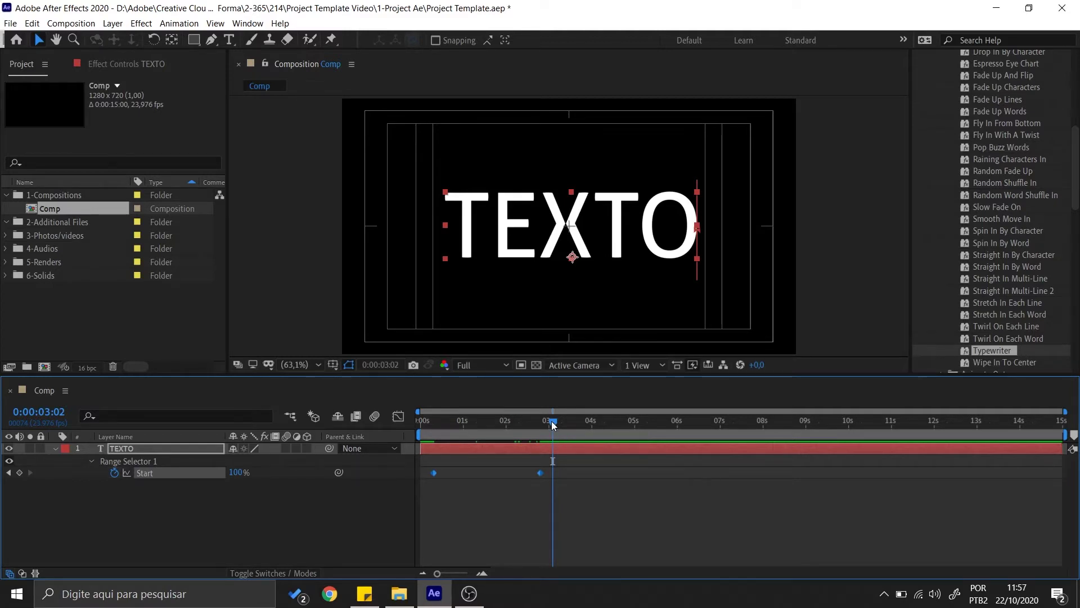
{"action": "mouse_move", "coordinate": [554, 422]}
{"action": "left_mouse_down"}
{"action": "mouse_move", "coordinate": [394, 428]}
{"action": "mouse_move", "coordinate": [573, 431]}
{"action": "left_mouse_up"}
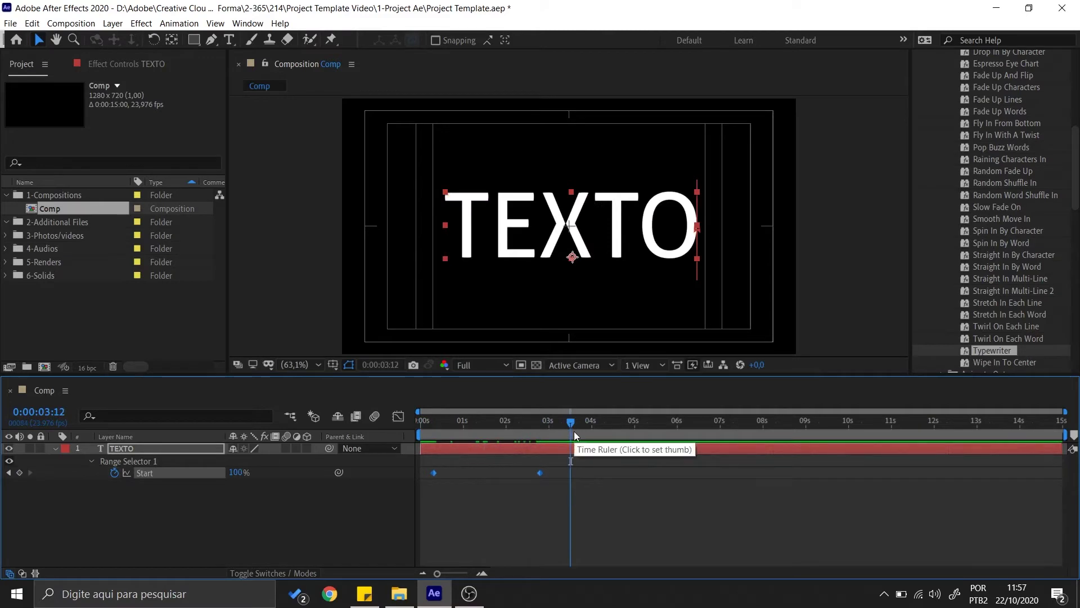
{"action": "left_click", "coordinate": [550, 429]}
{"action": "left_click", "coordinate": [424, 437]}
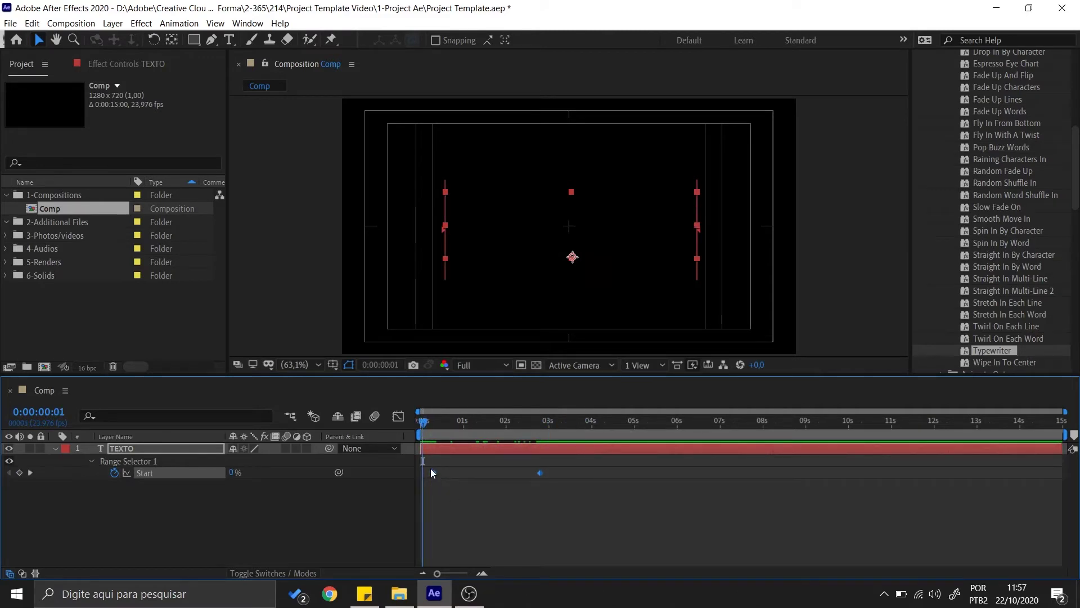
Shift both Start keyframes so the typing begins at about 1 second, and preview the animation
{"action": "left_click_drag", "start_coordinate": [433, 472], "coordinate": [461, 473]}
{"action": "key", "text": "space"}
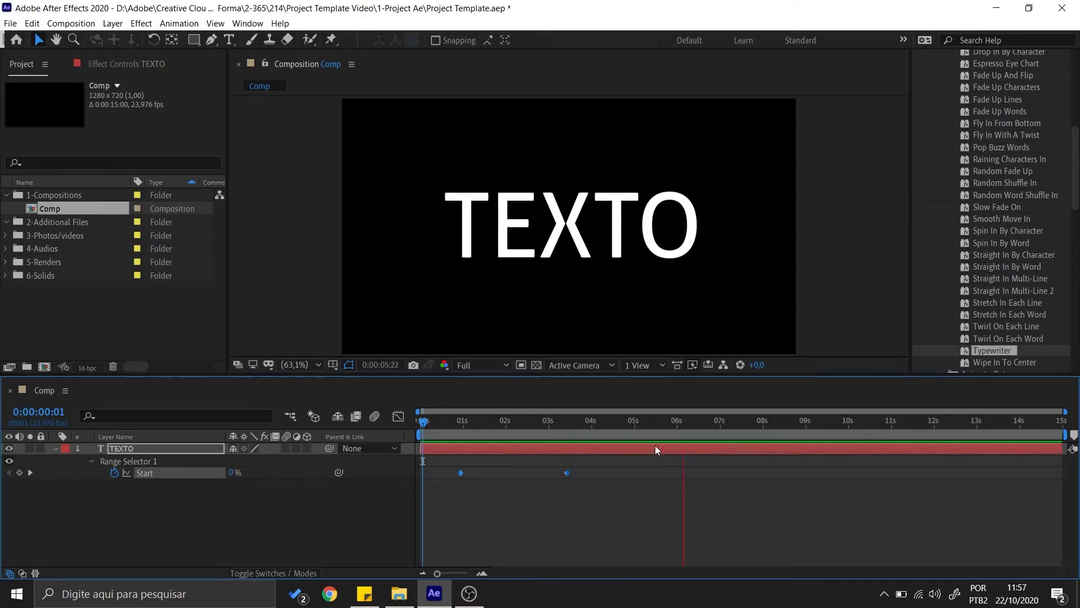
{"action": "left_click", "coordinate": [734, 423]}
{"action": "left_click_drag", "start_coordinate": [731, 424], "coordinate": [581, 457]}
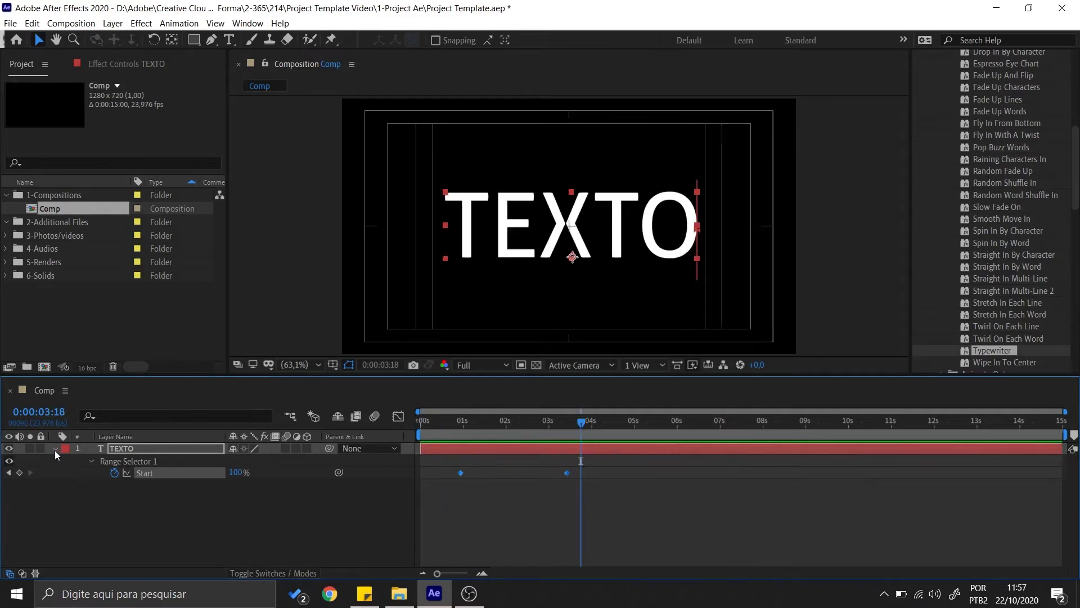
Show all of the TEXTO layer's text properties and enable Source Text keyframing at 0:00:03:18
{"action": "left_click", "coordinate": [55, 450]}
{"action": "left_click", "coordinate": [55, 451]}
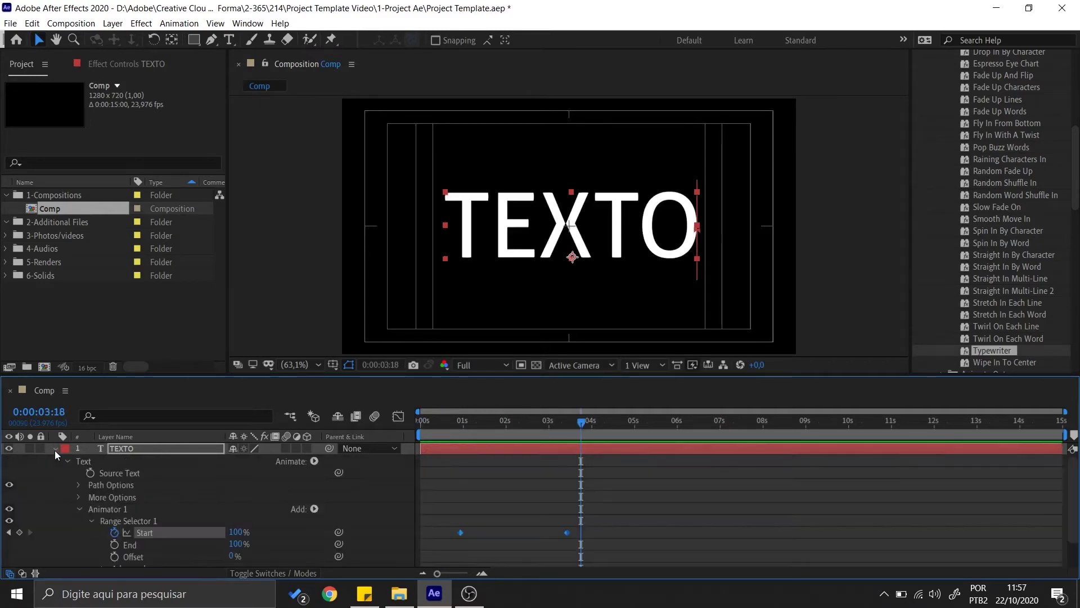
{"action": "left_click", "coordinate": [79, 509]}
{"action": "left_click", "coordinate": [134, 475]}
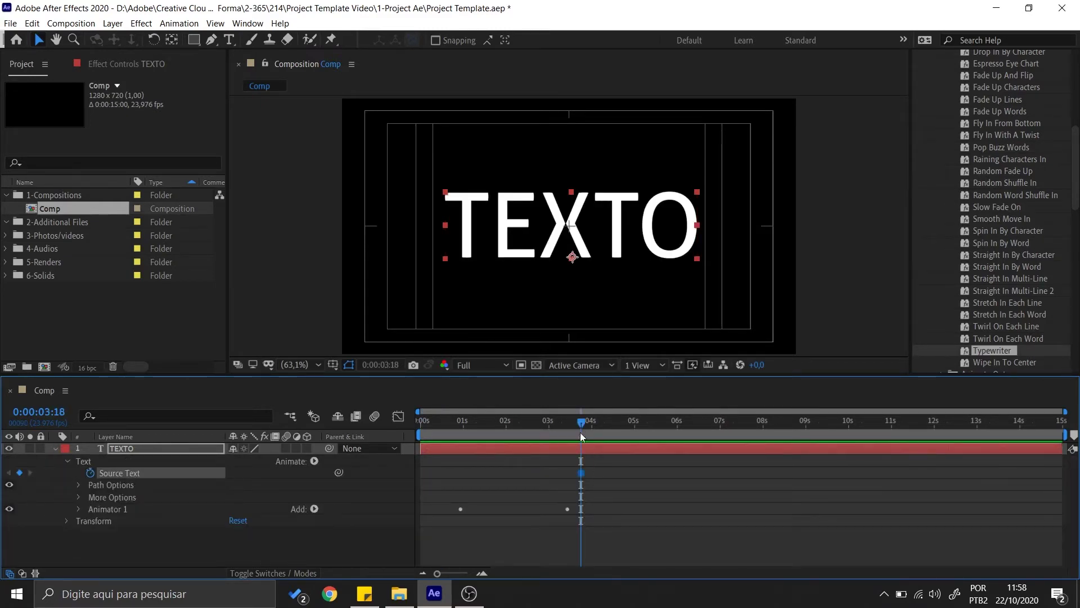
Keyframe the Source Text at 0:00:04:16 by changing the wording from TEXTO to TEXT
{"action": "left_click_drag", "start_coordinate": [581, 432], "coordinate": [620, 432]}
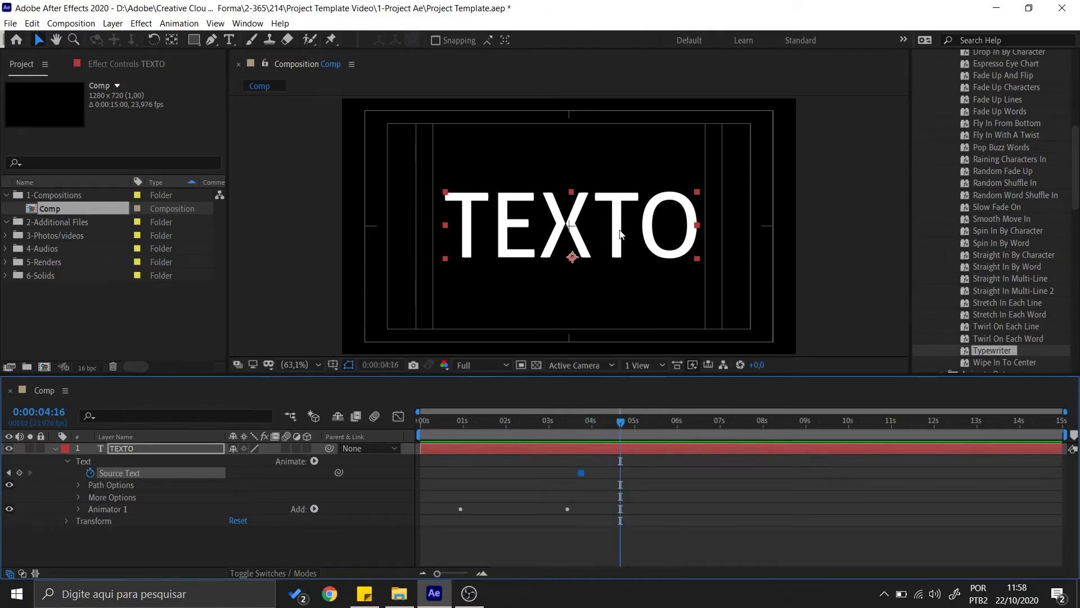
{"action": "double_click", "coordinate": [653, 241]}
{"action": "left_click_drag", "start_coordinate": [638, 225], "coordinate": [716, 225]}
{"action": "key", "text": "BackSpace"}
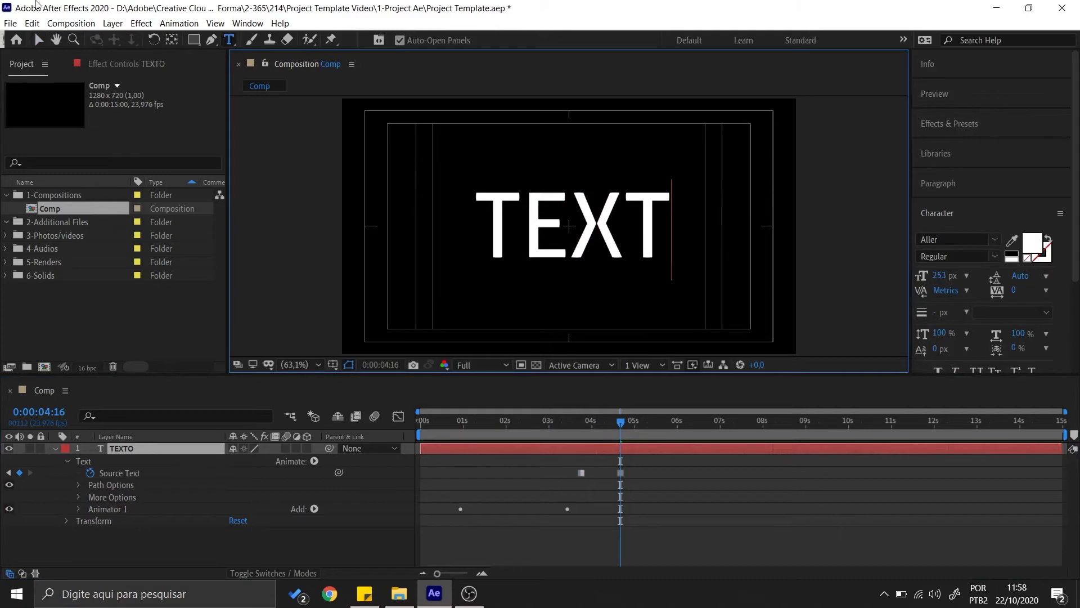
{"action": "key", "text": "Escape"}
Scrub back and forth across the two Source Text keyframes to check the wording change
{"action": "mouse_move", "coordinate": [606, 421]}
{"action": "left_mouse_down"}
{"action": "mouse_move", "coordinate": [581, 426]}
{"action": "mouse_move", "coordinate": [624, 429]}
{"action": "left_mouse_up"}
{"action": "left_click_drag", "start_coordinate": [629, 478], "coordinate": [575, 468]}
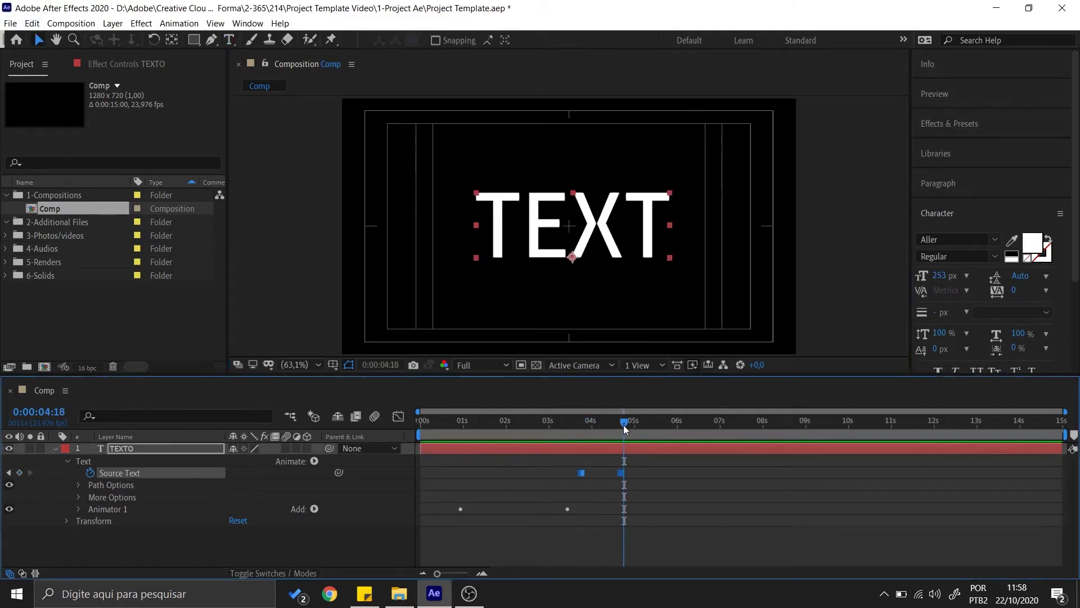
{"action": "left_click_drag", "start_coordinate": [628, 425], "coordinate": [574, 440]}
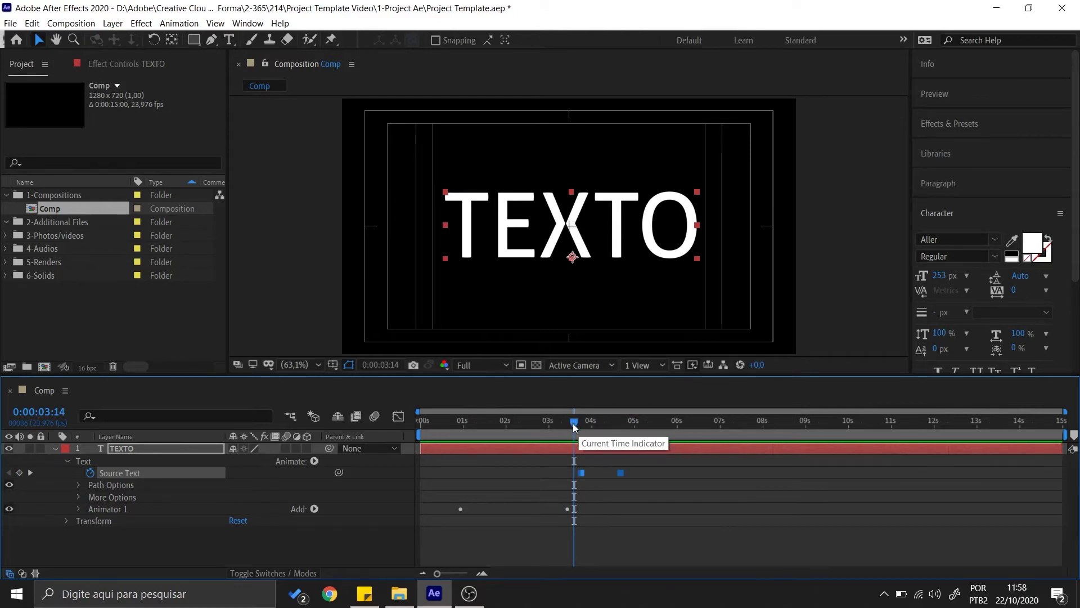
{"action": "left_click_drag", "start_coordinate": [575, 428], "coordinate": [583, 453]}
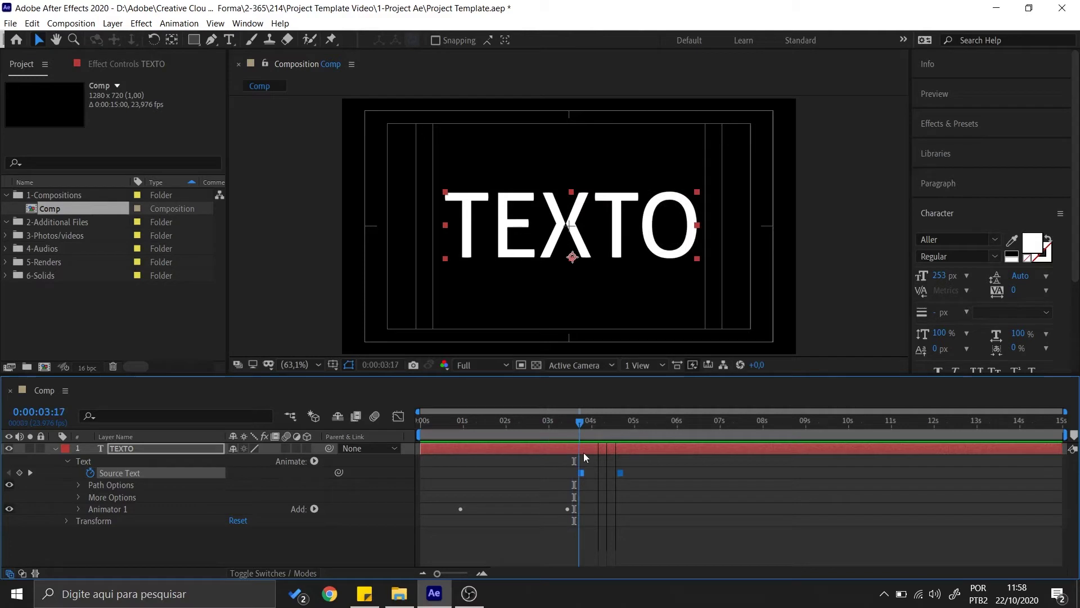
Check the text's Path Options and draw an open arched mask path beneath the word with the Pen tool
{"action": "left_click", "coordinate": [111, 484]}
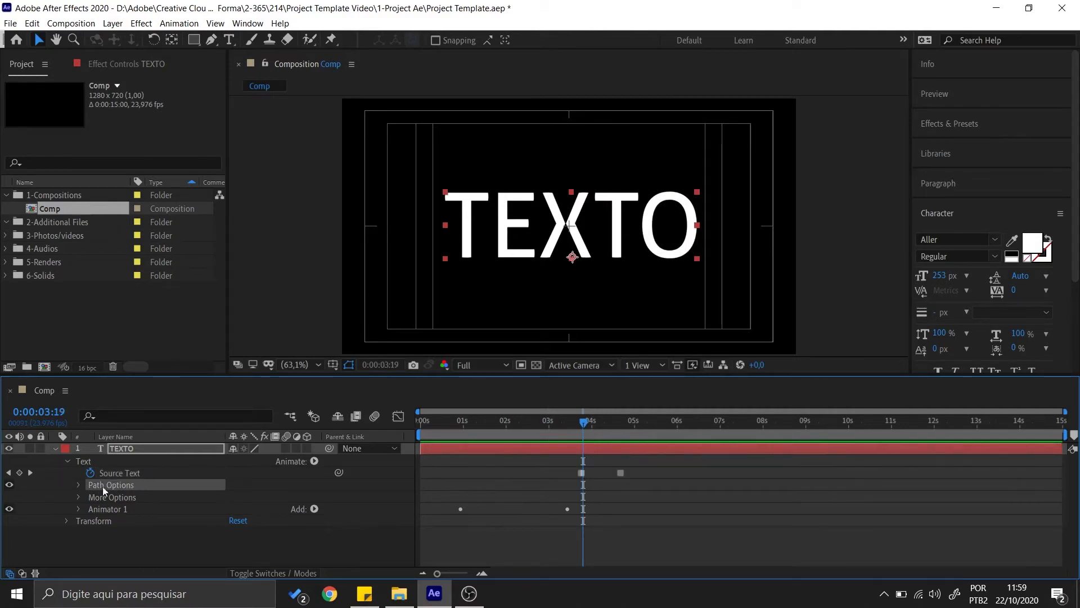
{"action": "left_click", "coordinate": [77, 485]}
{"action": "left_click", "coordinate": [78, 485]}
{"action": "left_click", "coordinate": [212, 39]}
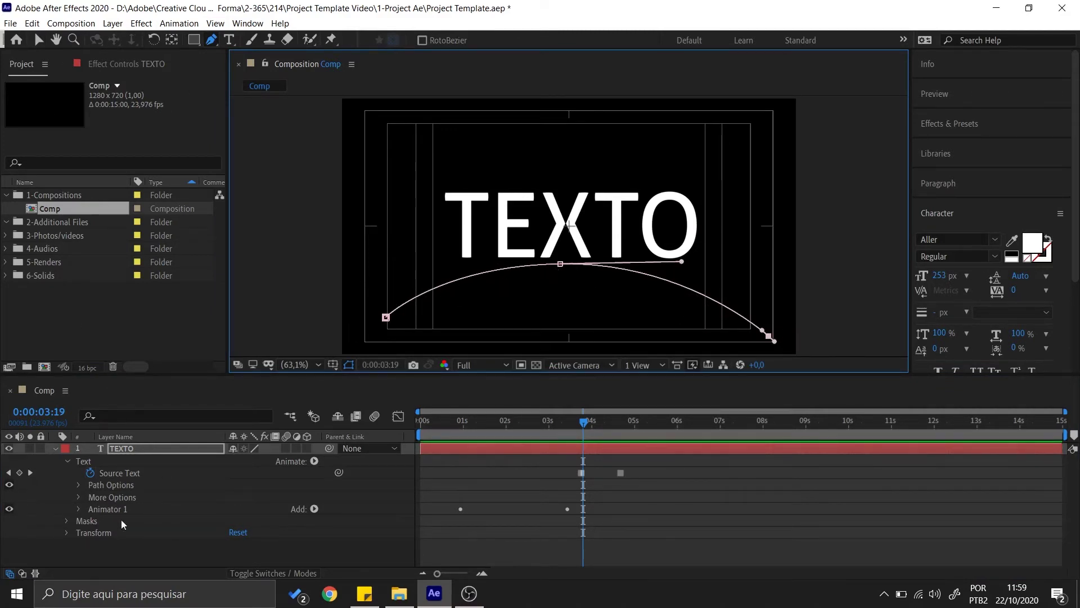
Set the text's path to Mask 1 in Path Options and check the curved text at 0:00:04:01
{"action": "left_click", "coordinate": [67, 521]}
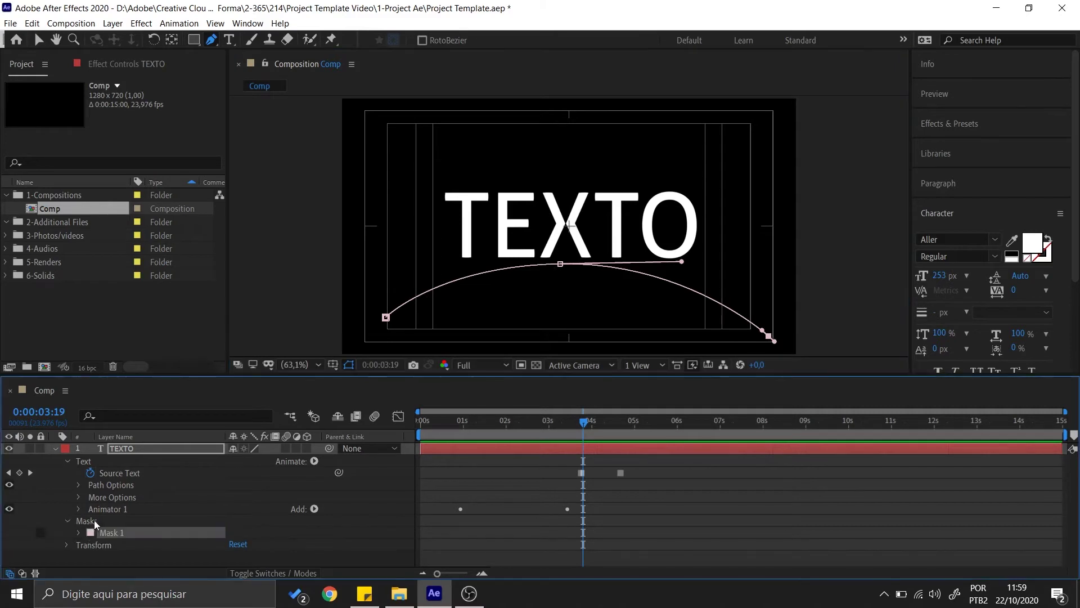
{"action": "left_click", "coordinate": [78, 485]}
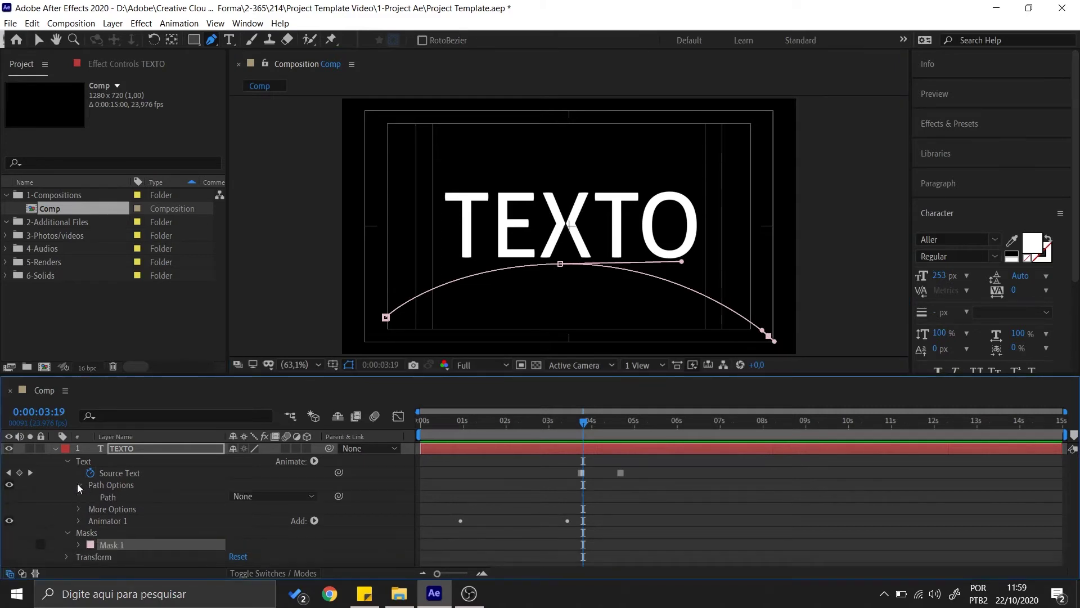
{"action": "left_click", "coordinate": [288, 504]}
{"action": "left_click", "coordinate": [274, 530]}
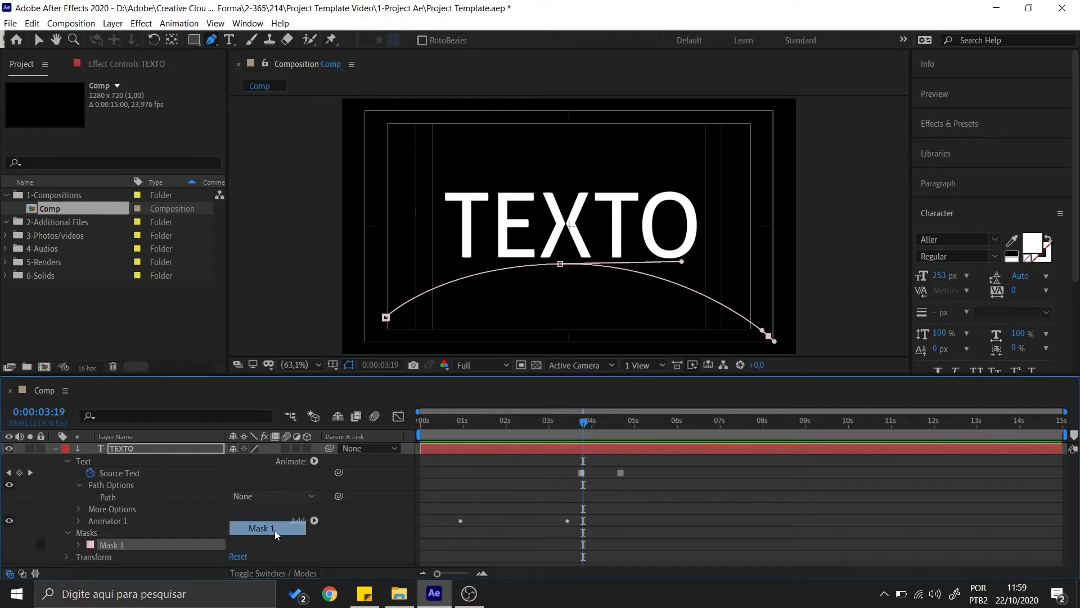
{"action": "mouse_move", "coordinate": [583, 424]}
{"action": "left_mouse_down"}
{"action": "mouse_move", "coordinate": [553, 421]}
{"action": "mouse_move", "coordinate": [594, 423]}
{"action": "left_mouse_up"}
{"action": "scroll", "coordinate": [110, 508], "scroll_direction": "down", "scroll_amount": 3}
{"action": "scroll", "coordinate": [172, 502], "scroll_direction": "up", "scroll_amount": 3}
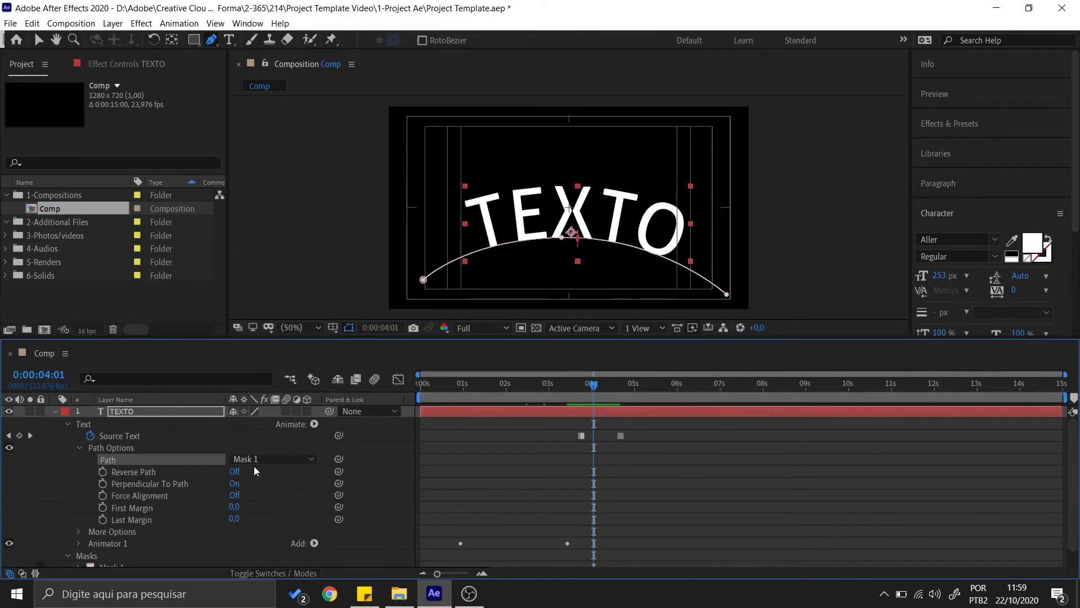
Try the Reverse Path and Perpendicular To Path options on the curved text, returning each to its original setting
{"action": "left_click", "coordinate": [235, 472]}
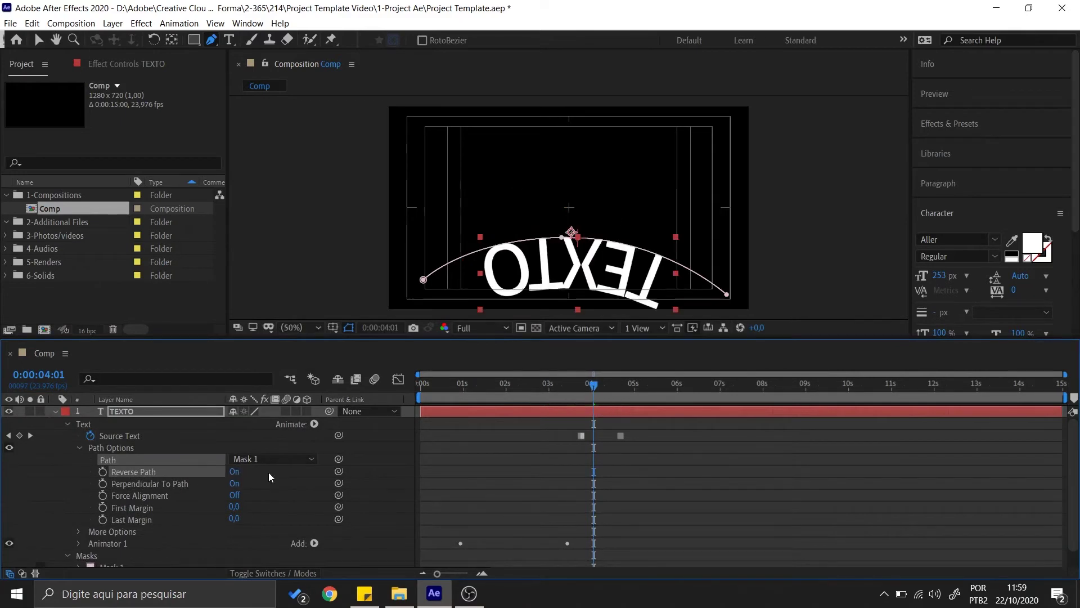
{"action": "left_click", "coordinate": [235, 472]}
{"action": "left_click", "coordinate": [235, 484]}
{"action": "left_click", "coordinate": [235, 483]}
{"action": "left_click", "coordinate": [235, 483]}
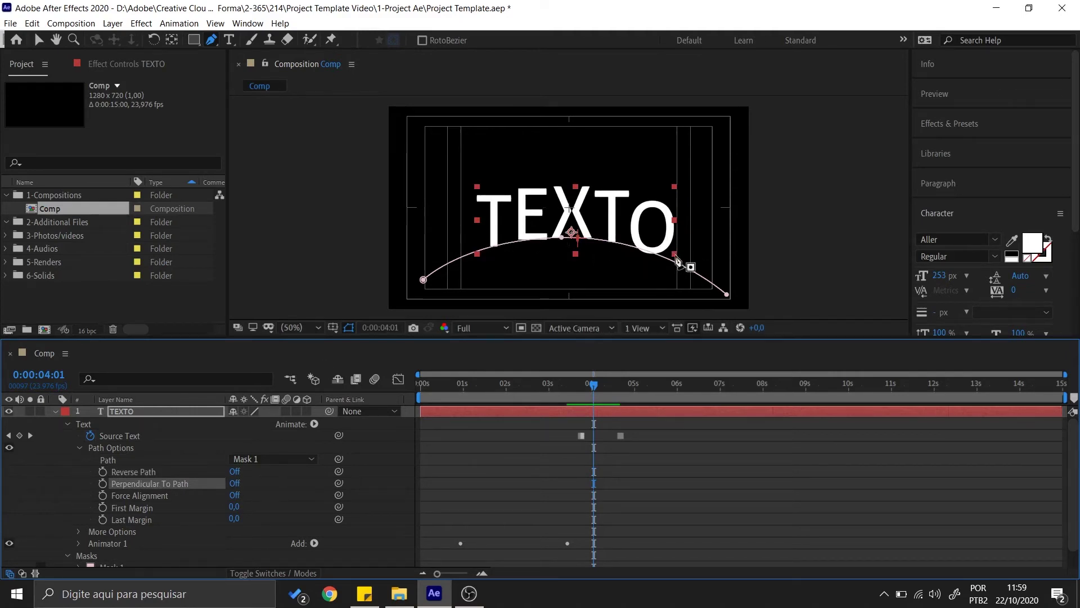
{"action": "left_click_drag", "start_coordinate": [235, 484], "coordinate": [282, 482]}
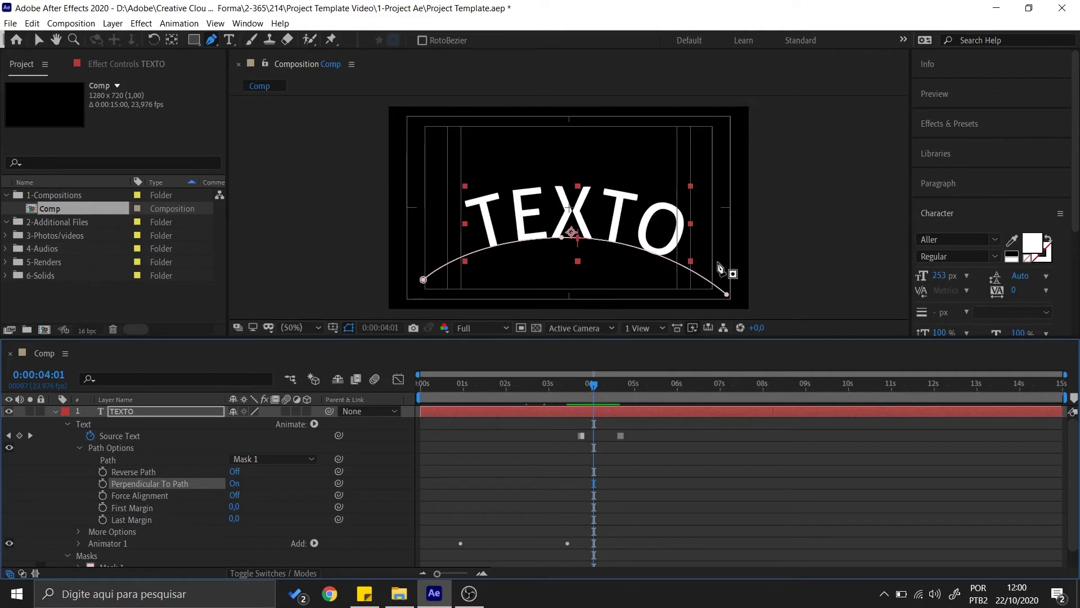
Test Force Alignment on the curved text and adjust its First Margin
{"action": "left_click", "coordinate": [142, 497]}
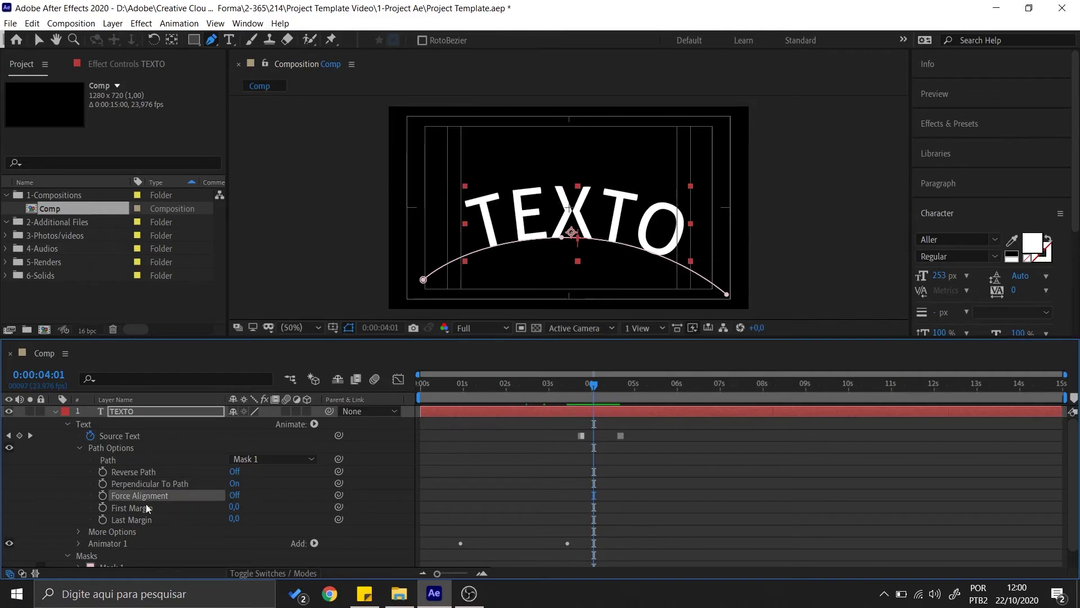
{"action": "left_click", "coordinate": [235, 496]}
{"action": "left_click", "coordinate": [235, 495]}
{"action": "left_click_drag", "start_coordinate": [234, 507], "coordinate": [278, 513]}
Collapse Path Options and look through the settings under the text's More Options
{"action": "left_click", "coordinate": [79, 447]}
{"action": "left_click", "coordinate": [79, 460]}
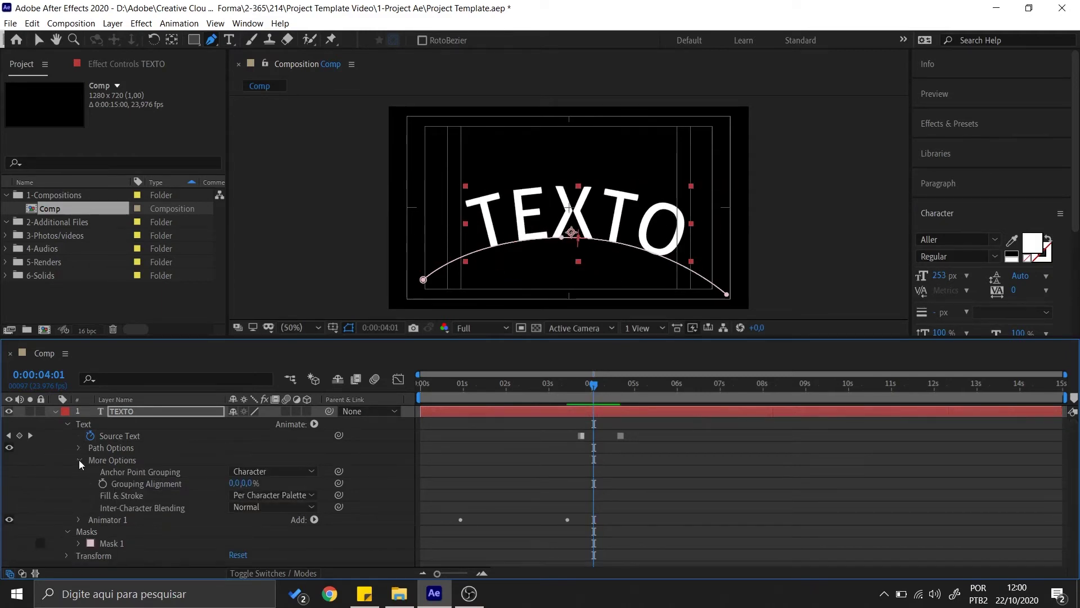
{"action": "left_click", "coordinate": [79, 460]}
Inspect Animator 1's Range Selector settings and delete the animator from the TEXTO layer
{"action": "left_click", "coordinate": [111, 472]}
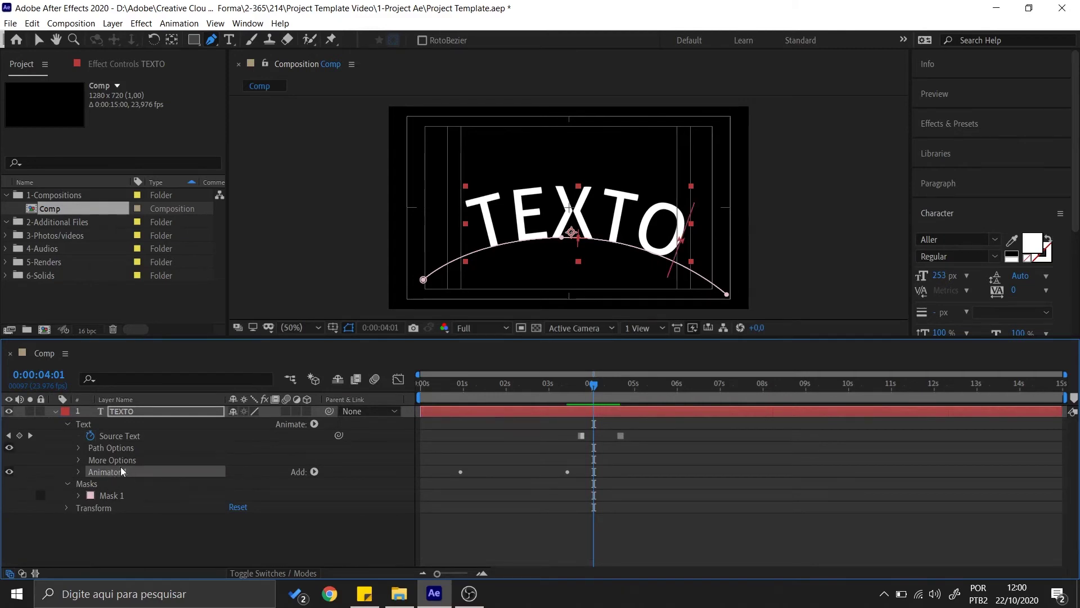
{"action": "left_click", "coordinate": [79, 472]}
{"action": "left_click_drag", "start_coordinate": [590, 393], "coordinate": [576, 417]}
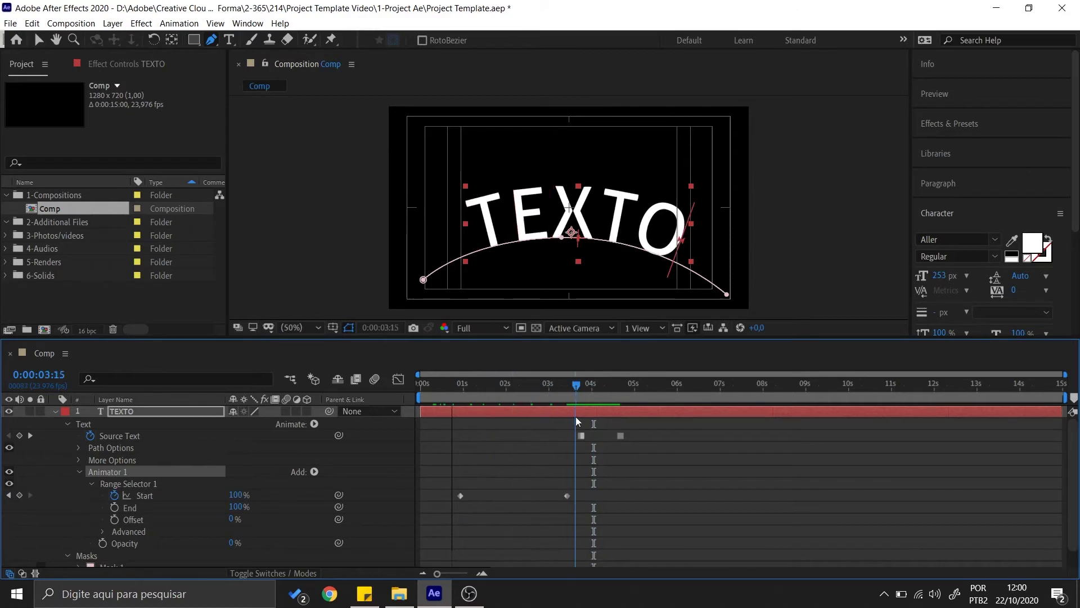
{"action": "key", "text": "Delete"}
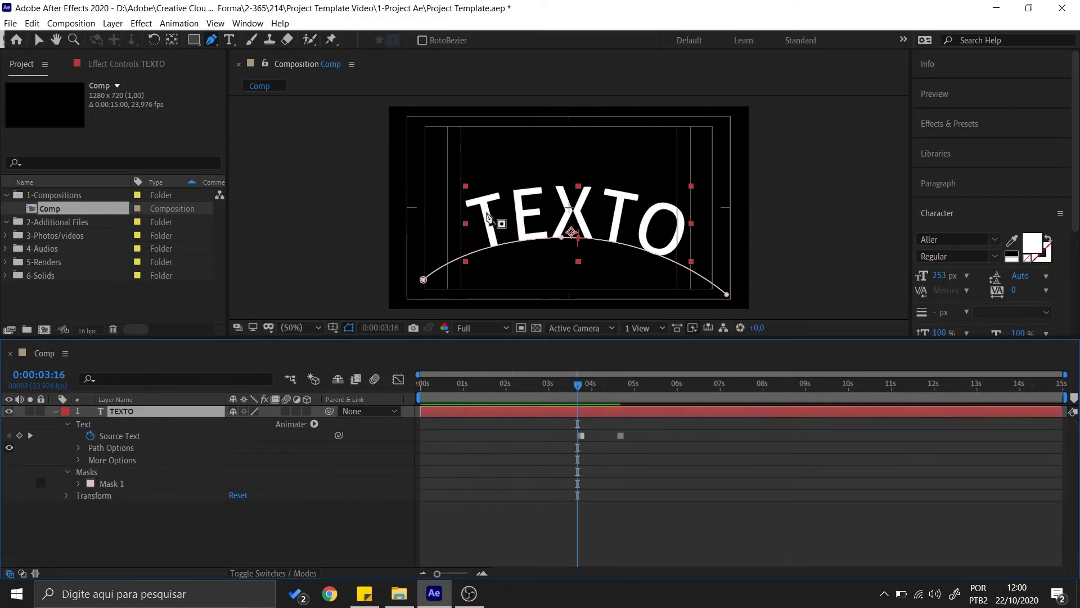
Move the current time to 0:00:03:01, activate the Selection tool and show the Effects & Presets list
{"action": "mouse_move", "coordinate": [574, 388]}
{"action": "left_mouse_down"}
{"action": "mouse_move", "coordinate": [461, 388]}
{"action": "mouse_move", "coordinate": [583, 389]}
{"action": "left_mouse_up"}
{"action": "left_click_drag", "start_coordinate": [511, 387], "coordinate": [551, 387]}
{"action": "key", "text": "v"}
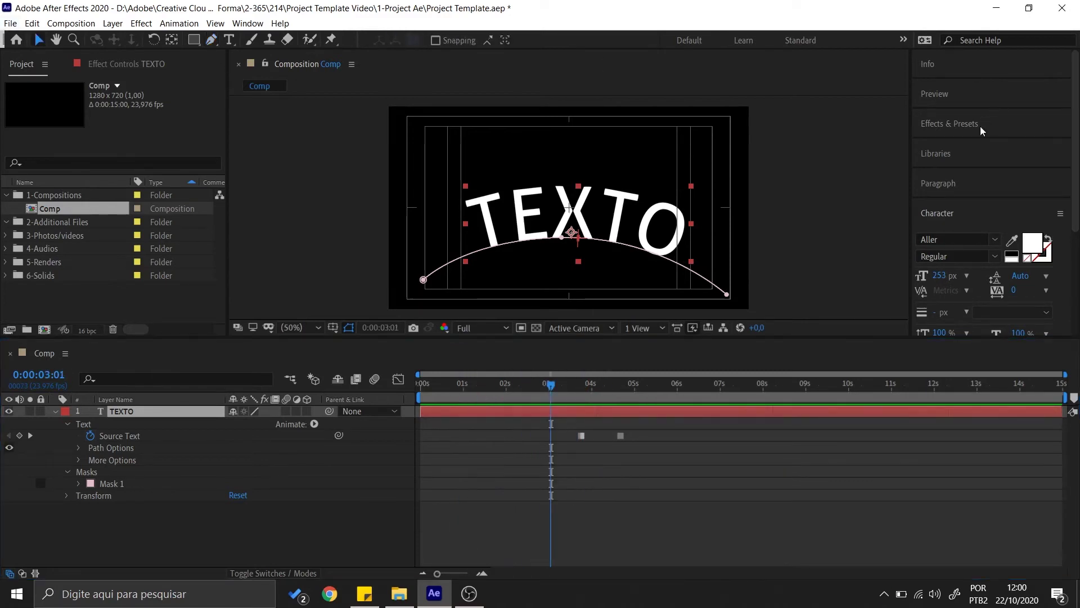
{"action": "left_click", "coordinate": [944, 215]}
{"action": "left_click", "coordinate": [965, 124]}
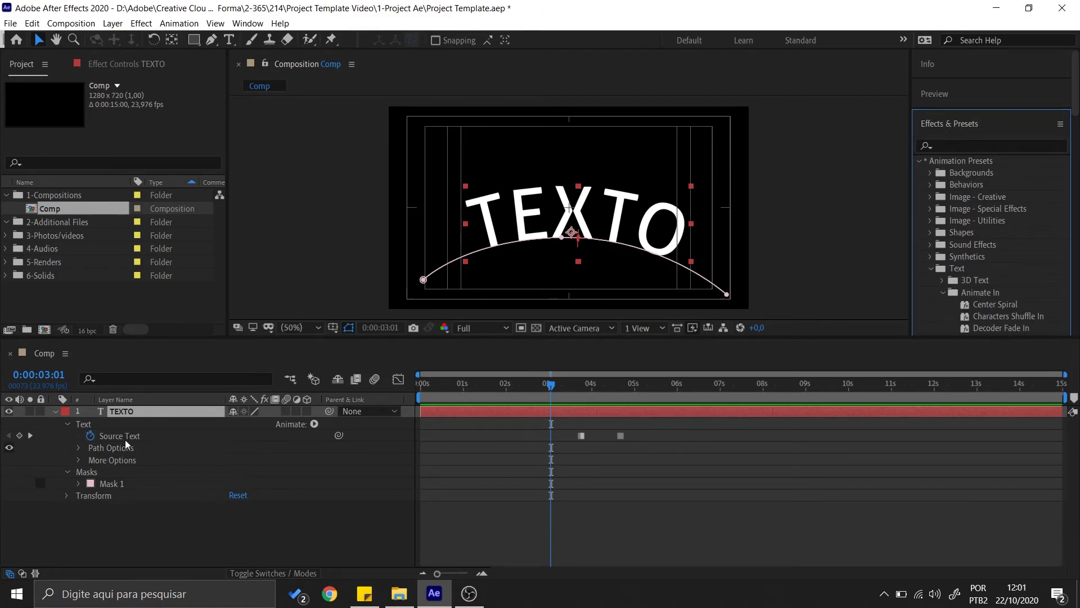
Add a Blur text animator to the TEXTO layer's Text properties
{"action": "left_click", "coordinate": [226, 429]}
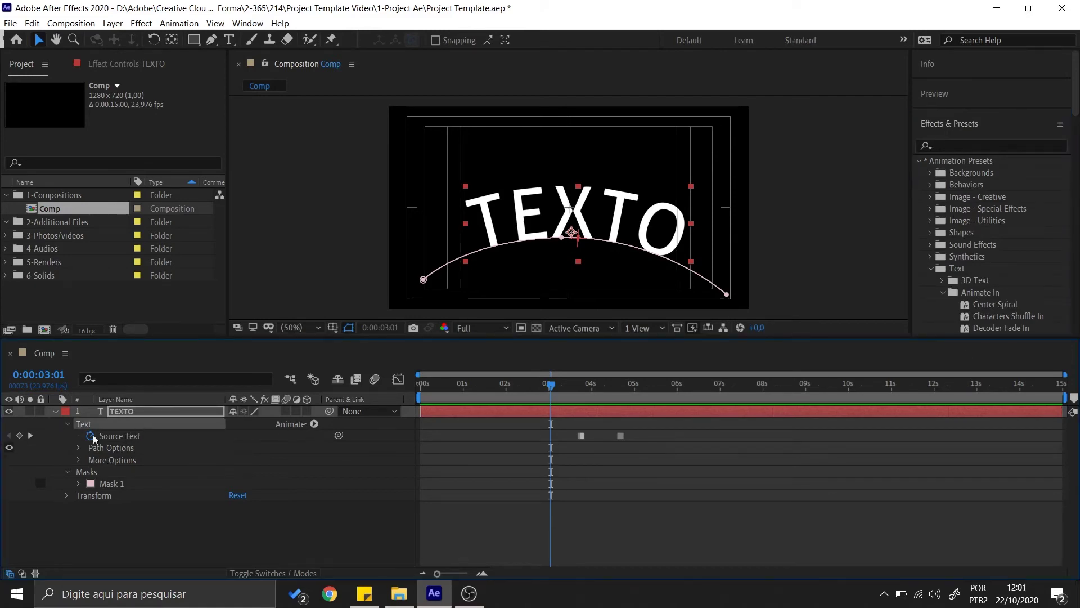
{"action": "left_click", "coordinate": [315, 424]}
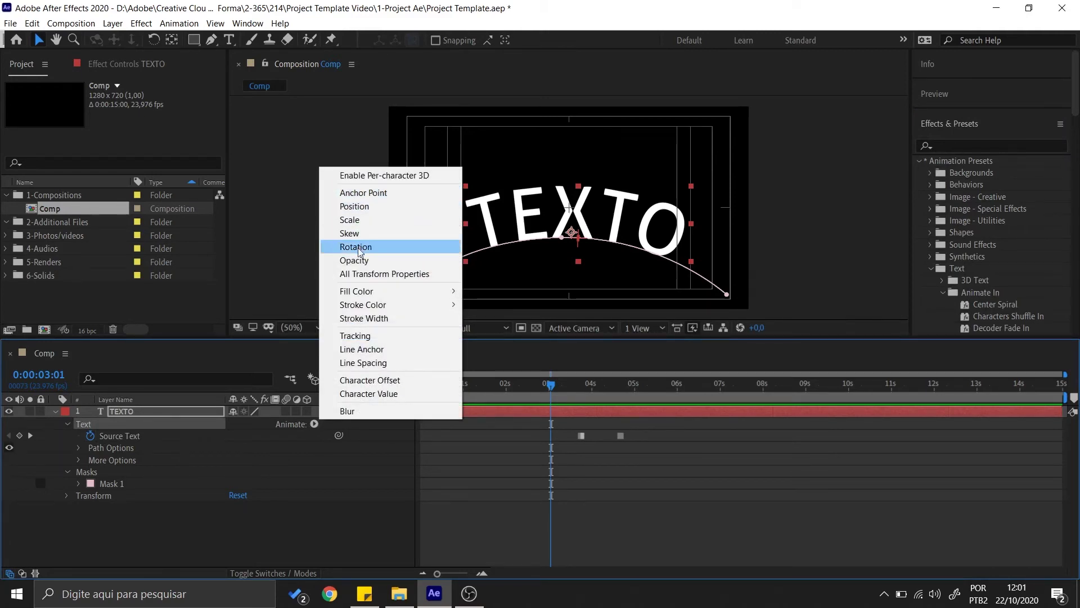
{"action": "left_click", "coordinate": [347, 411]}
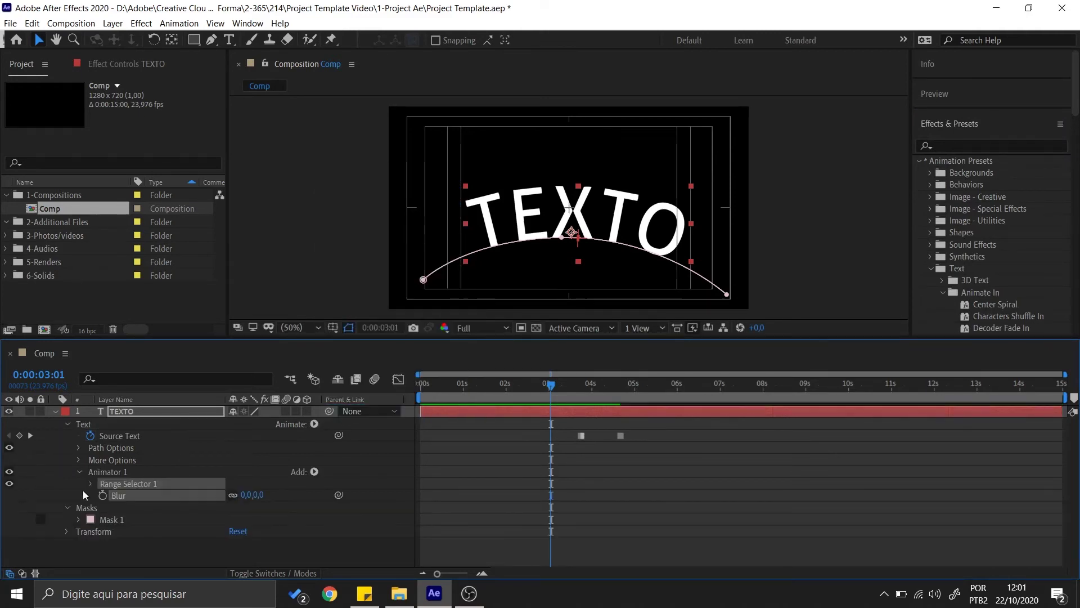
Undo adding the Blur animator, move the current time to 0:00:02:18 and add a Blur animator to TEXTO again
{"action": "key", "text": "ctrl+z"}
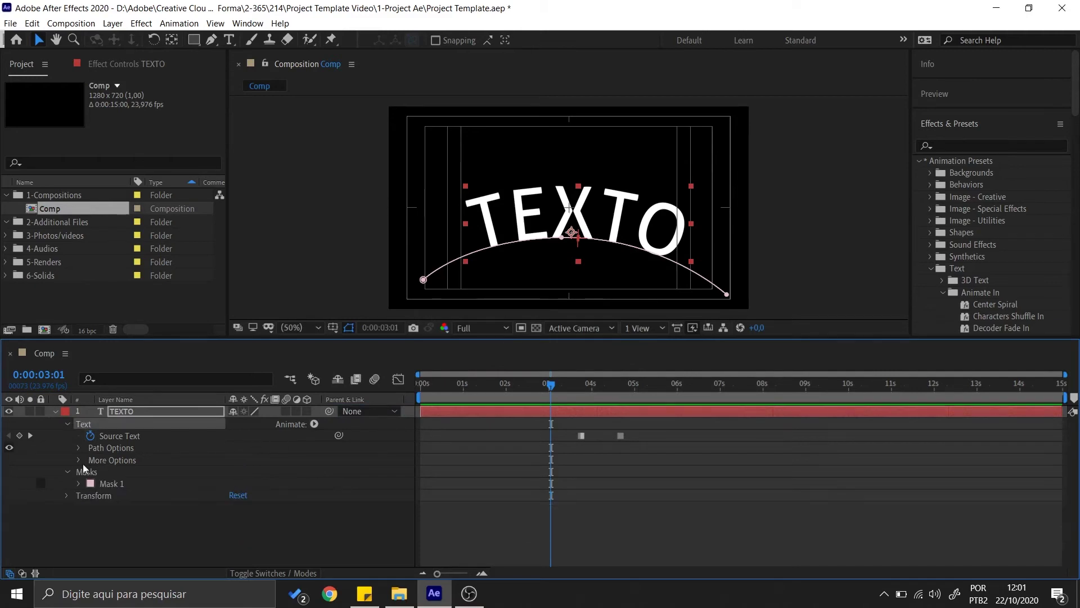
{"action": "mouse_move", "coordinate": [553, 394]}
{"action": "left_mouse_down"}
{"action": "mouse_move", "coordinate": [451, 391]}
{"action": "mouse_move", "coordinate": [570, 394]}
{"action": "mouse_move", "coordinate": [464, 404]}
{"action": "mouse_move", "coordinate": [539, 404]}
{"action": "left_mouse_up"}
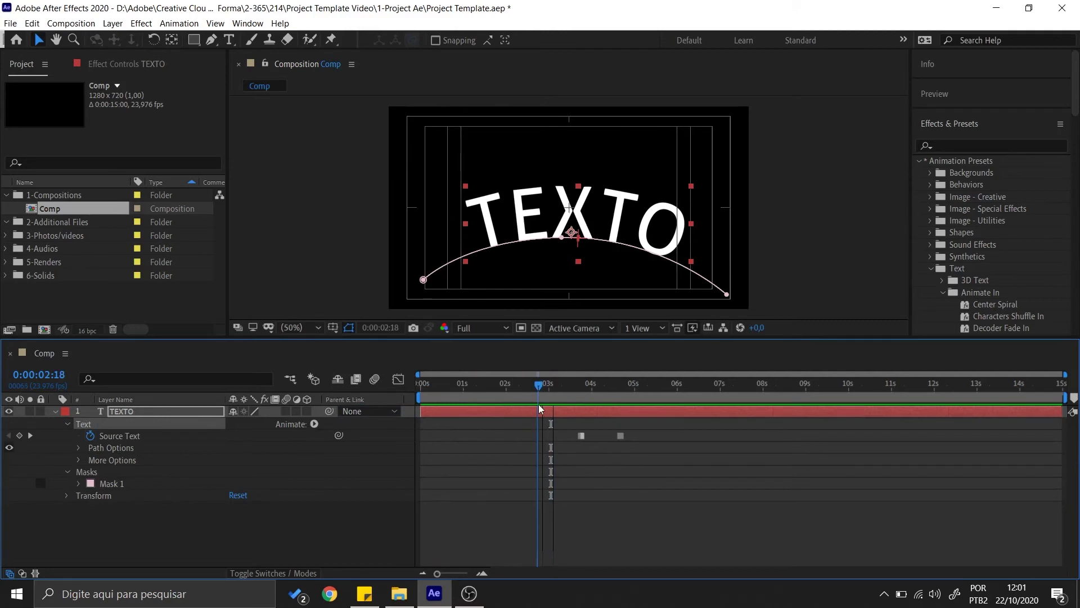
{"action": "left_click", "coordinate": [314, 425]}
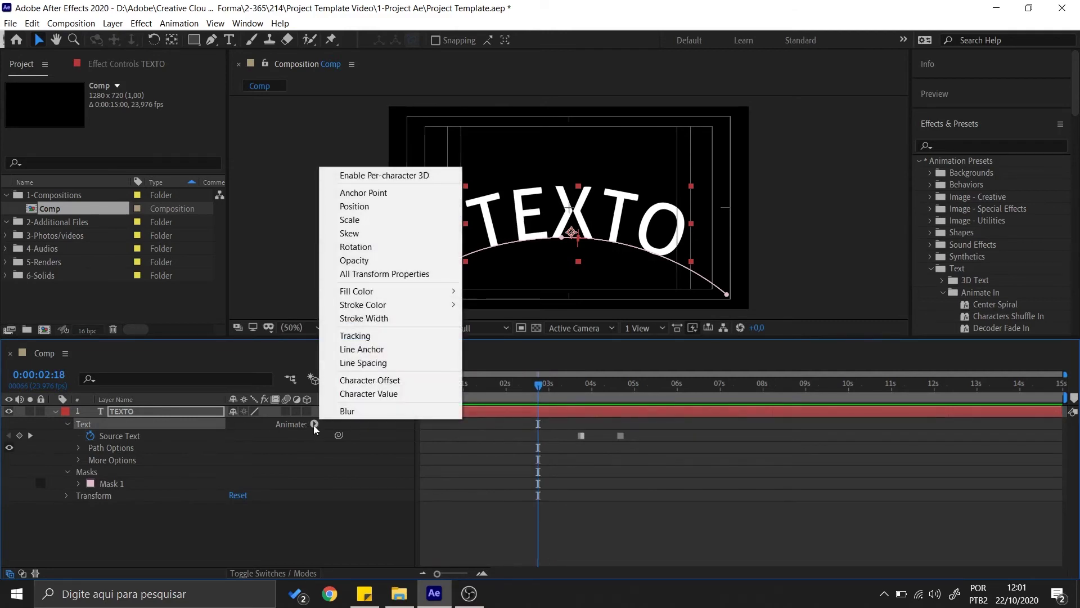
{"action": "left_click", "coordinate": [355, 411]}
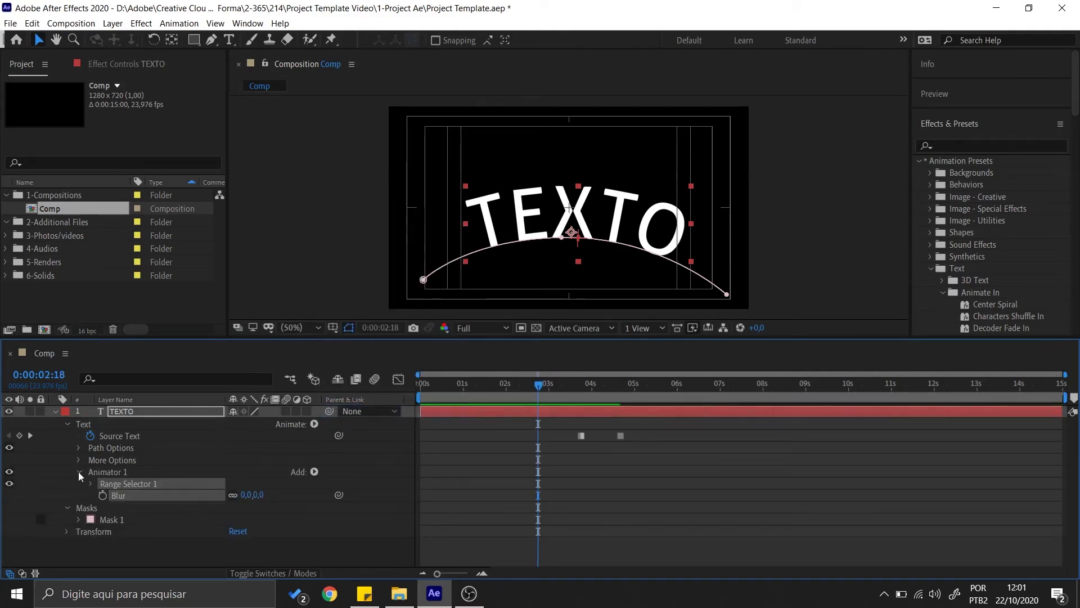
At 0:00:00:16, set Animator 1's Blur to 50,0 and play the preview
{"action": "left_click_drag", "start_coordinate": [441, 386], "coordinate": [450, 386]}
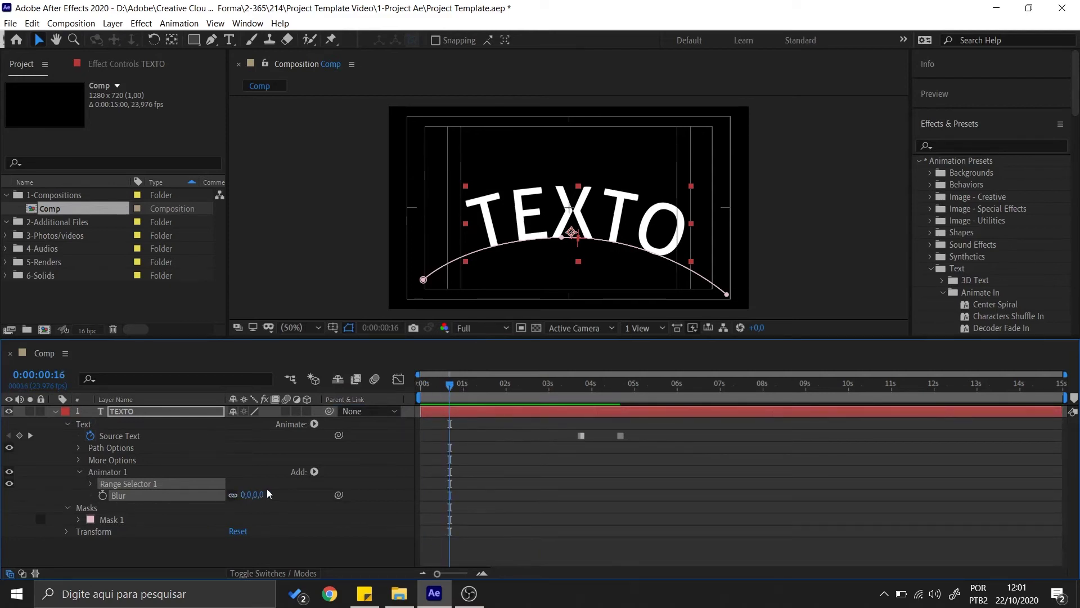
{"action": "left_click_drag", "start_coordinate": [246, 498], "coordinate": [283, 494]}
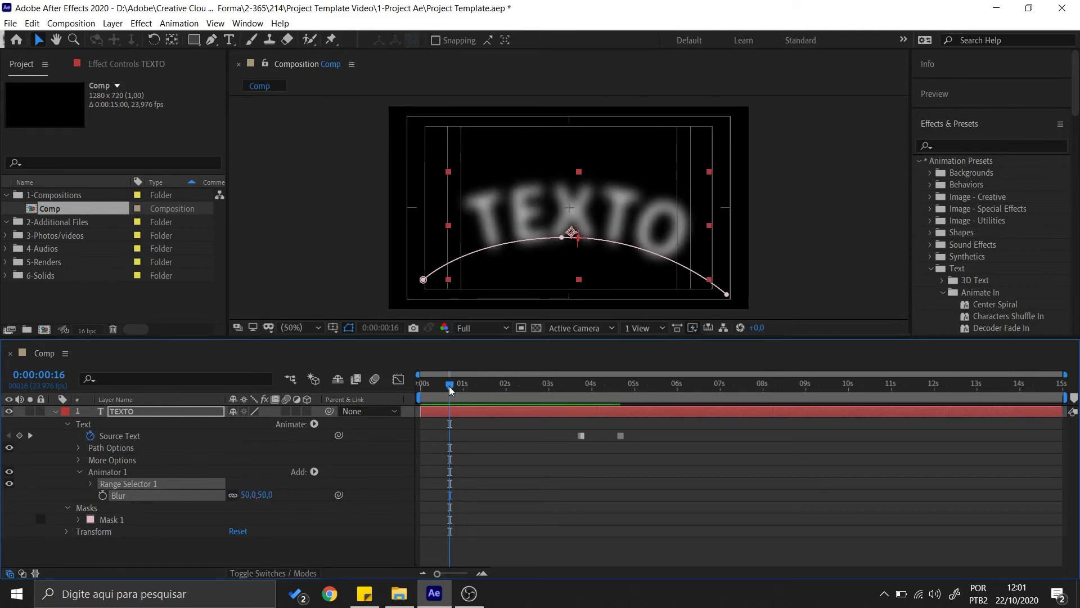
{"action": "key", "text": "space"}
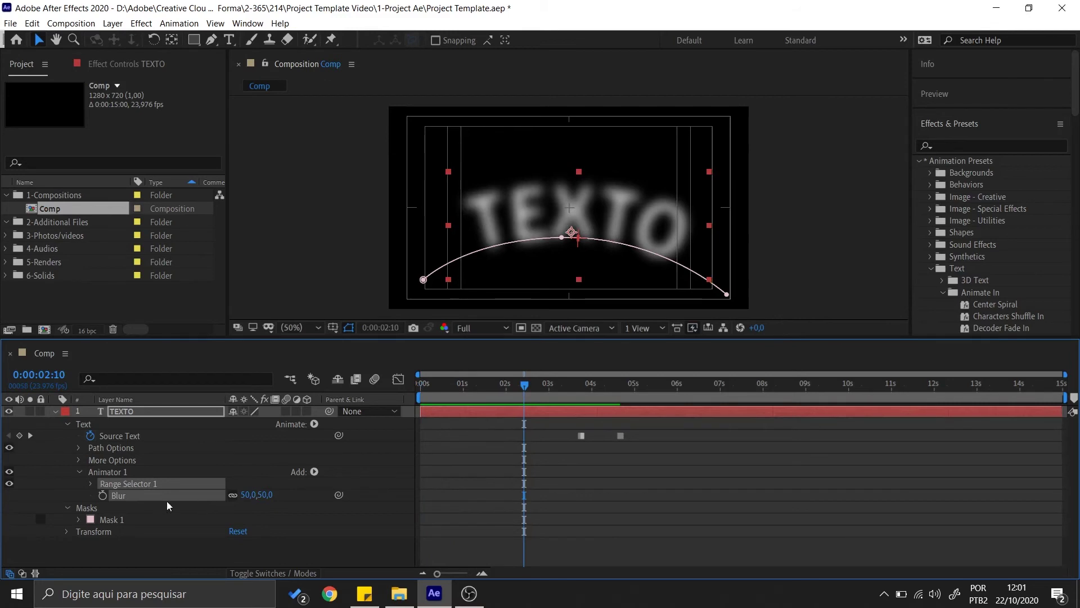
Animate Range Selector 1's Start with the first keyframe near the composition's beginning and a 100% keyframe just after two seconds, and scrub through it
{"action": "left_click", "coordinate": [90, 484]}
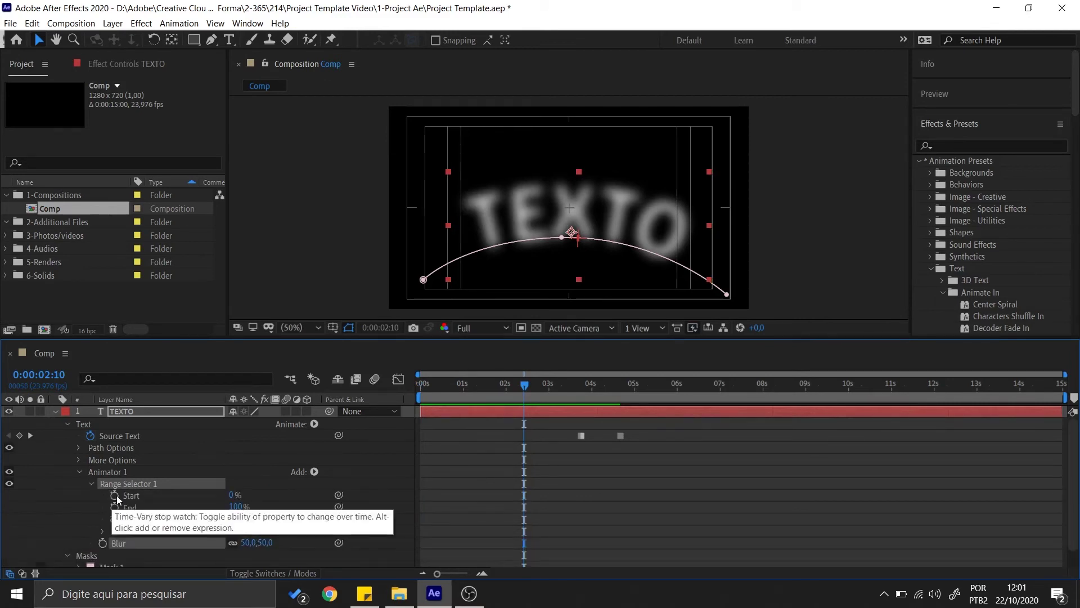
{"action": "left_click", "coordinate": [116, 497]}
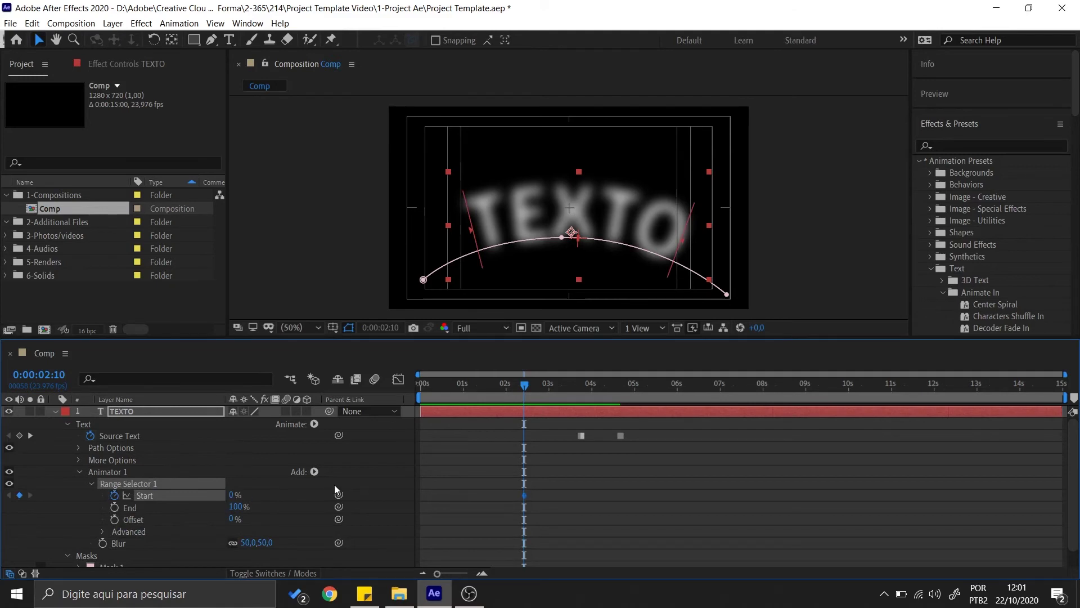
{"action": "left_click_drag", "start_coordinate": [486, 495], "coordinate": [418, 495]}
{"action": "left_click_drag", "start_coordinate": [524, 383], "coordinate": [514, 384]}
{"action": "left_click_drag", "start_coordinate": [233, 495], "coordinate": [315, 498]}
{"action": "left_click_drag", "start_coordinate": [513, 384], "coordinate": [514, 411]}
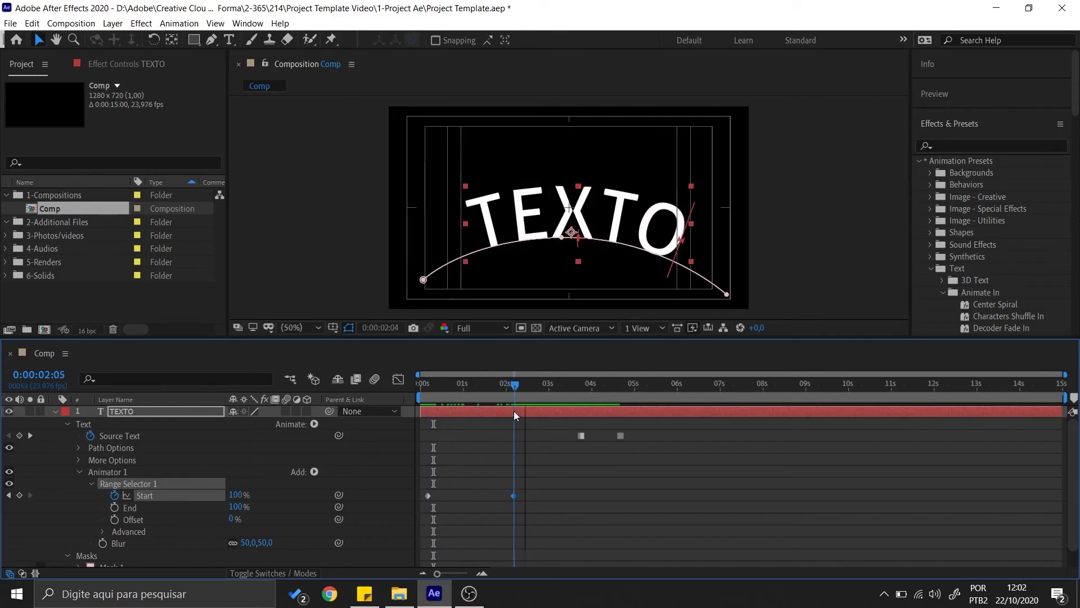
Enlarge the timeline area, return to 0:00:00:00 and add Opacity to Animator 1
{"action": "left_click_drag", "start_coordinate": [323, 340], "coordinate": [324, 306]}
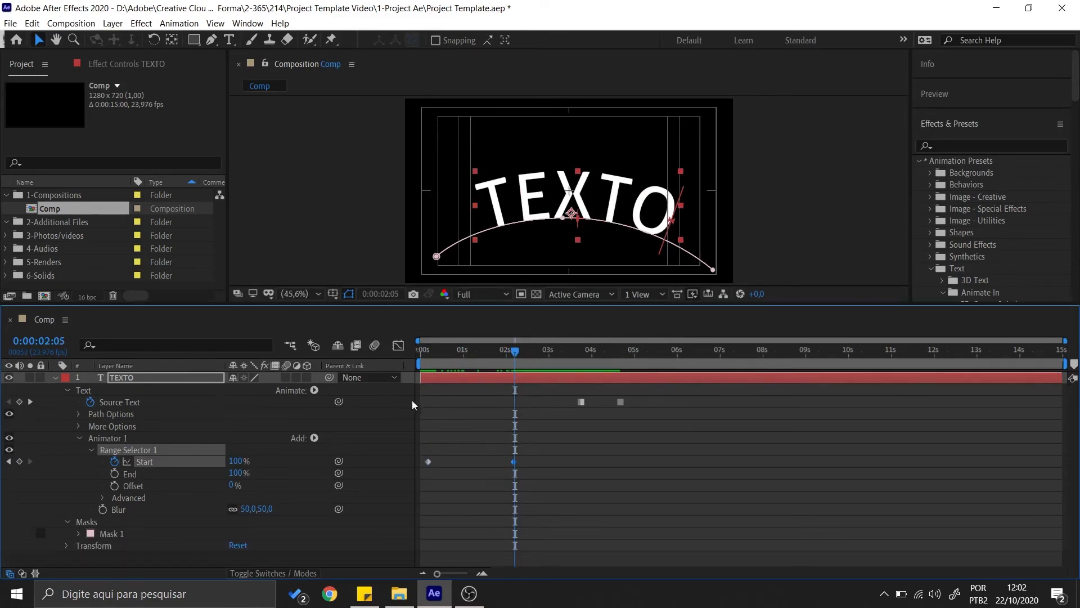
{"action": "left_click_drag", "start_coordinate": [514, 352], "coordinate": [402, 377]}
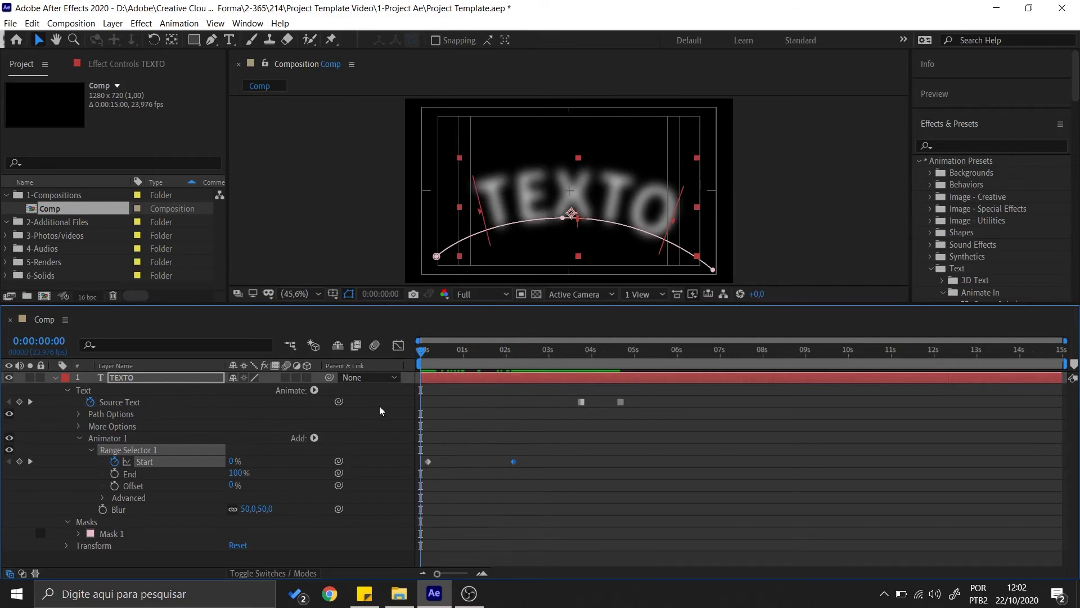
{"action": "left_click", "coordinate": [314, 390]}
{"action": "left_click", "coordinate": [356, 226]}
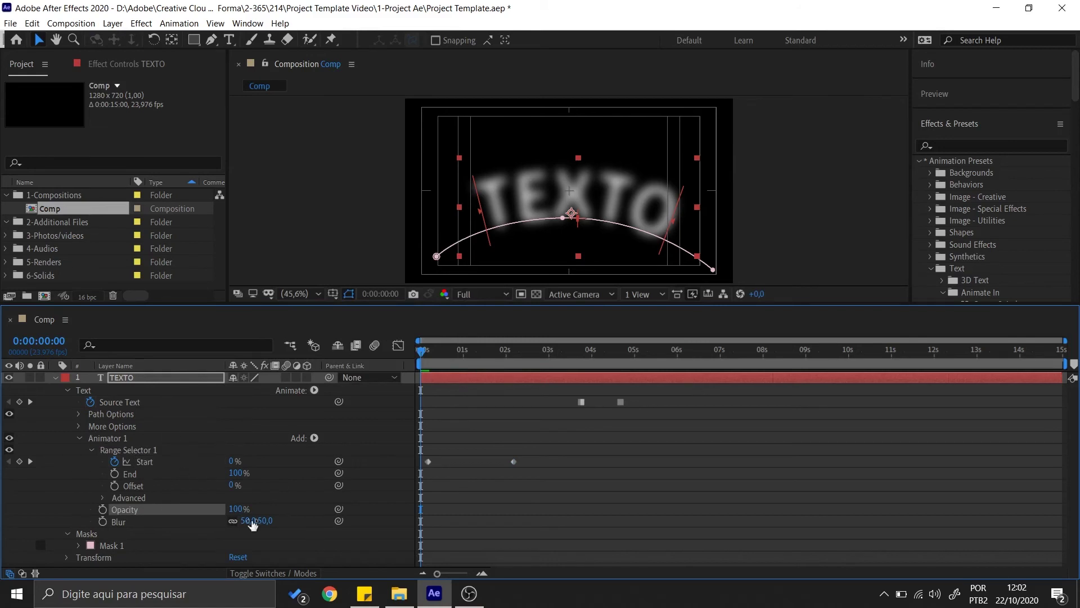
Expand TEXTO's Transform properties, set the horizontal Position to 640,2 and collapse them again
{"action": "left_click", "coordinate": [145, 455]}
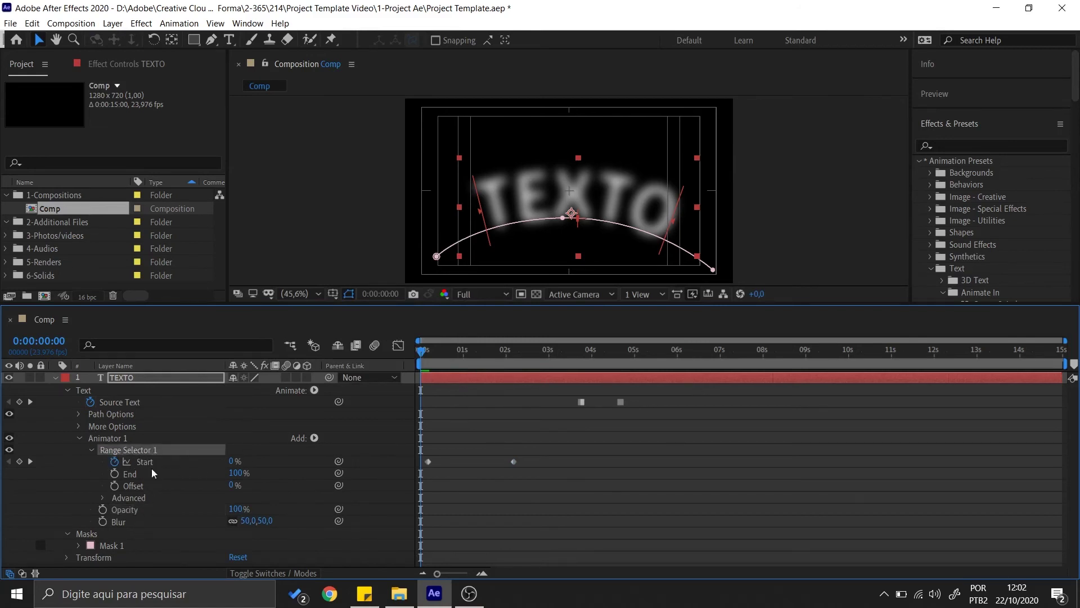
{"action": "left_click", "coordinate": [66, 557]}
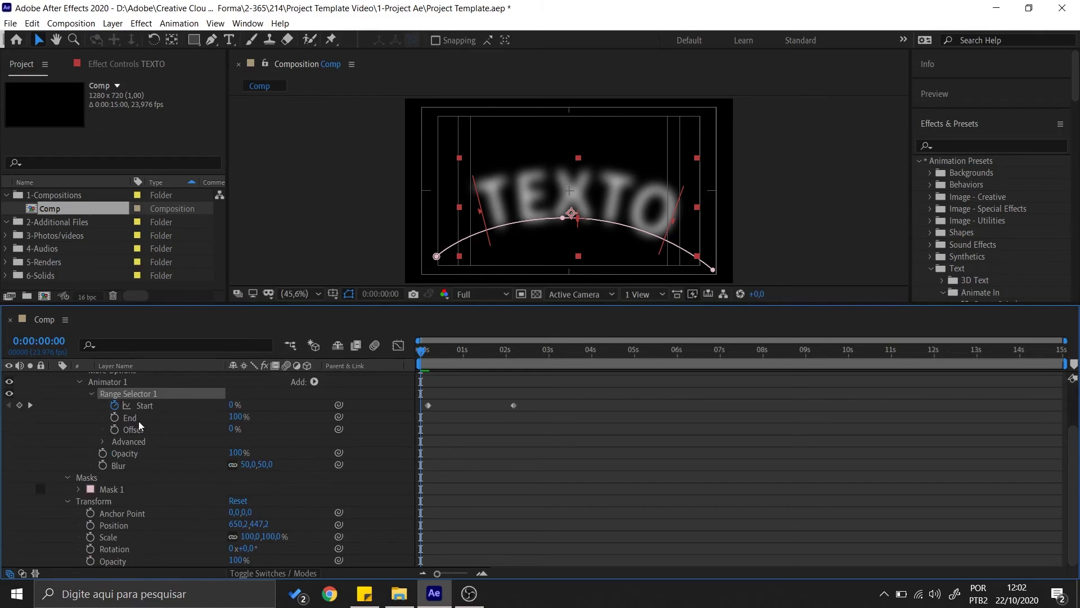
{"action": "scroll", "coordinate": [66, 529], "scroll_direction": "up", "scroll_amount": 3}
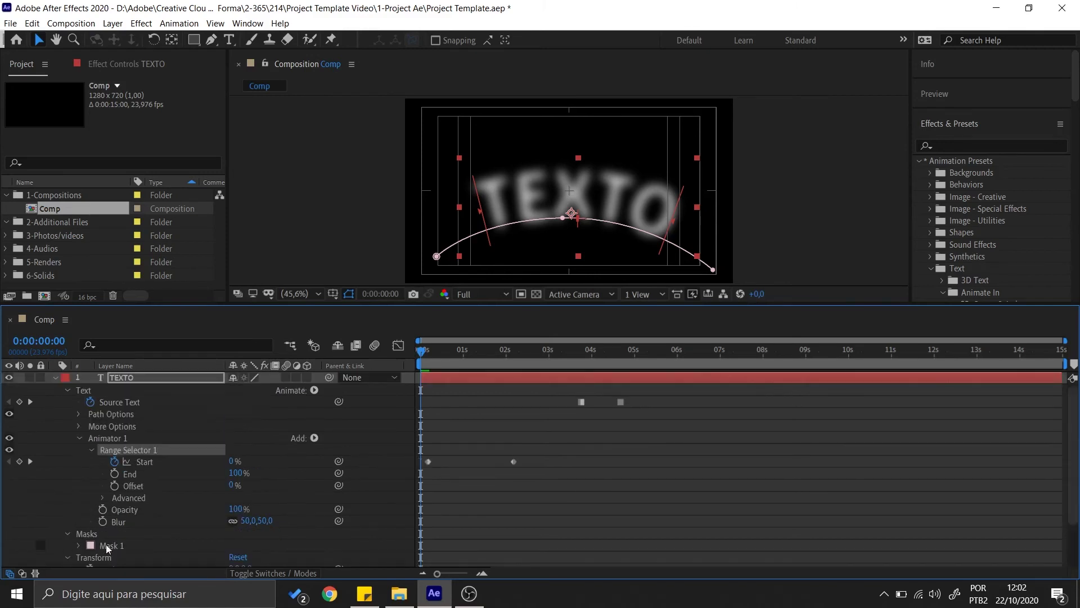
{"action": "scroll", "coordinate": [107, 549], "scroll_direction": "down", "scroll_amount": 3}
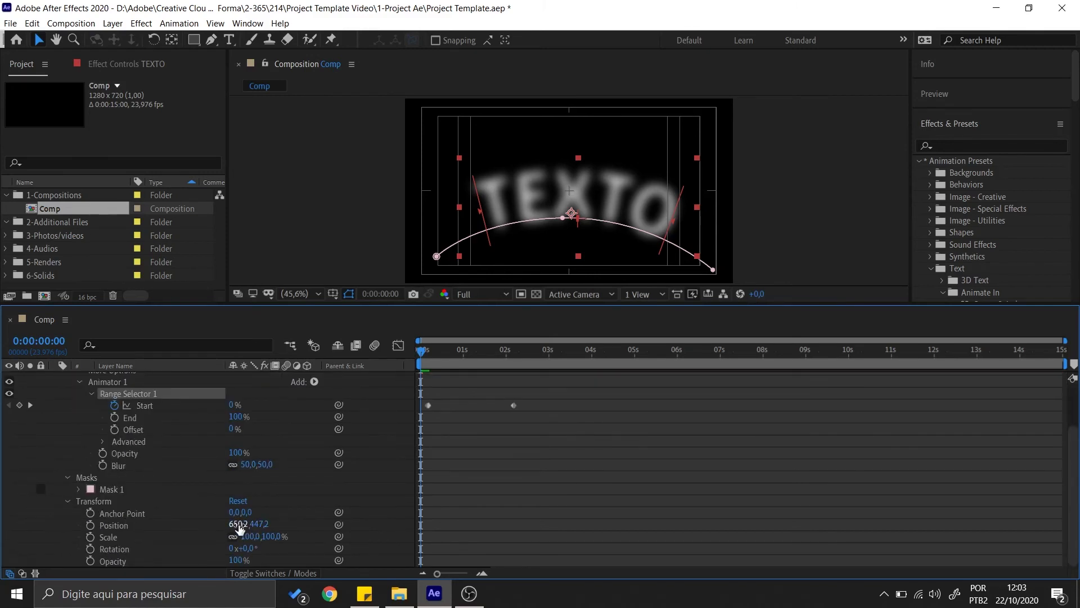
{"action": "left_click_drag", "start_coordinate": [234, 523], "coordinate": [54, 531]}
{"action": "left_click", "coordinate": [67, 501]}
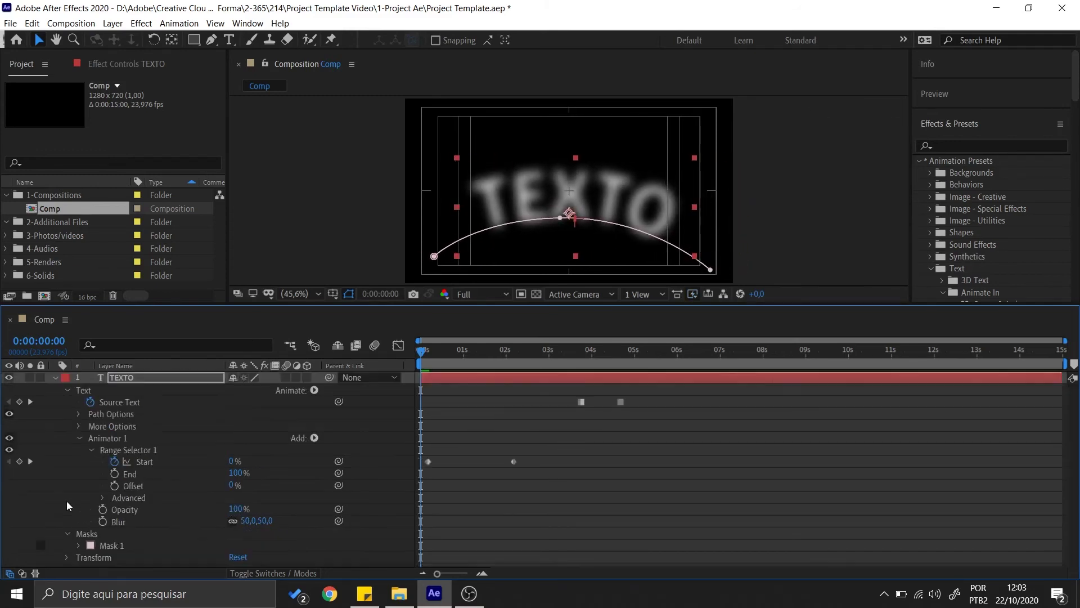
Check the layer's own Transform Opacity and set Animator 1's Opacity to 0%
{"action": "left_click", "coordinate": [127, 512]}
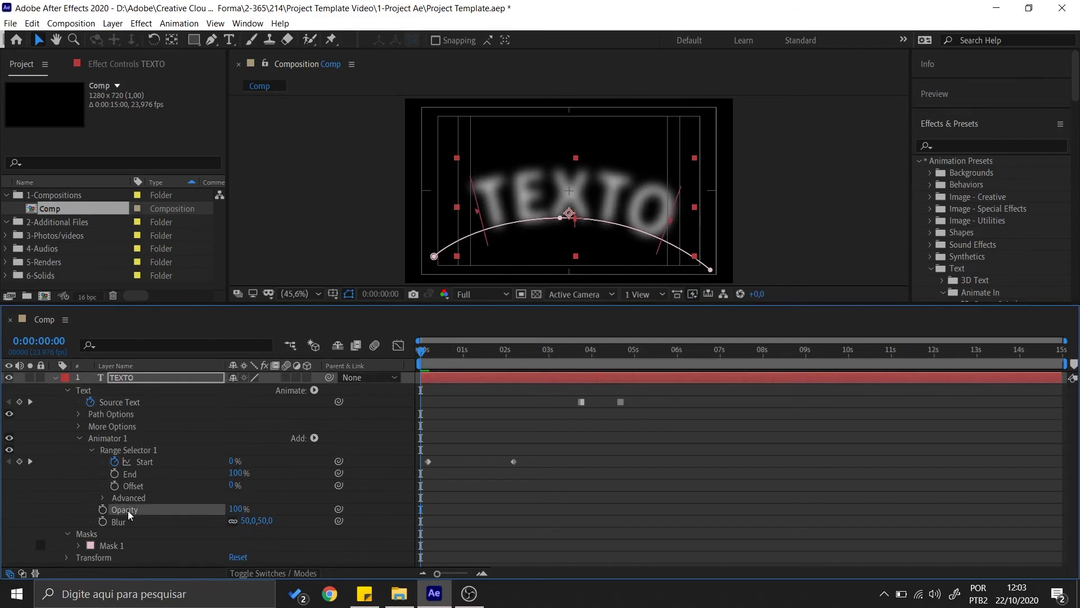
{"action": "left_click", "coordinate": [67, 557]}
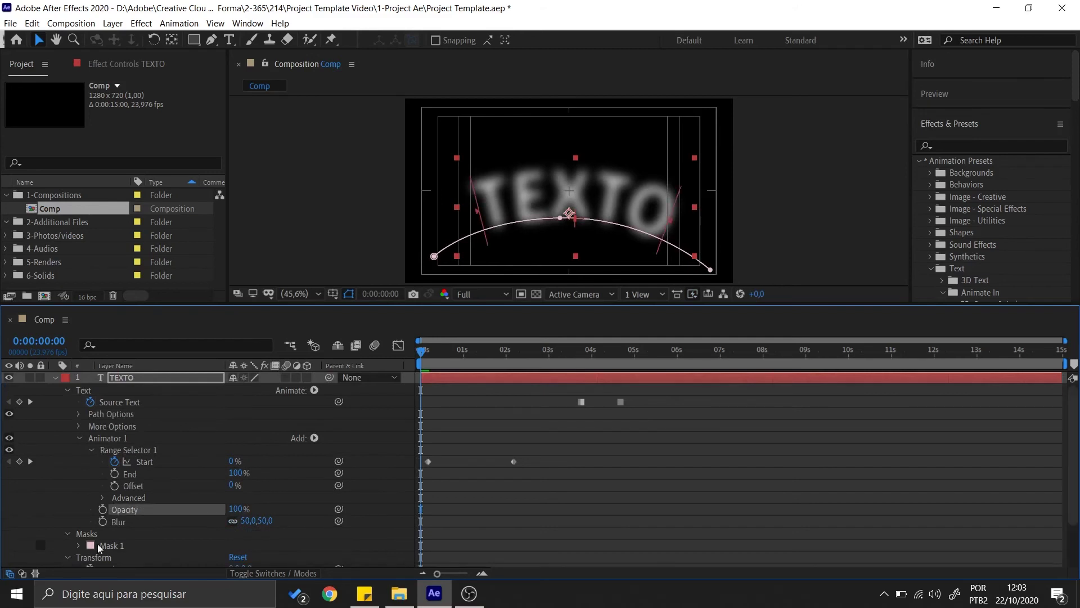
{"action": "scroll", "coordinate": [97, 544], "scroll_direction": "down", "scroll_amount": 3}
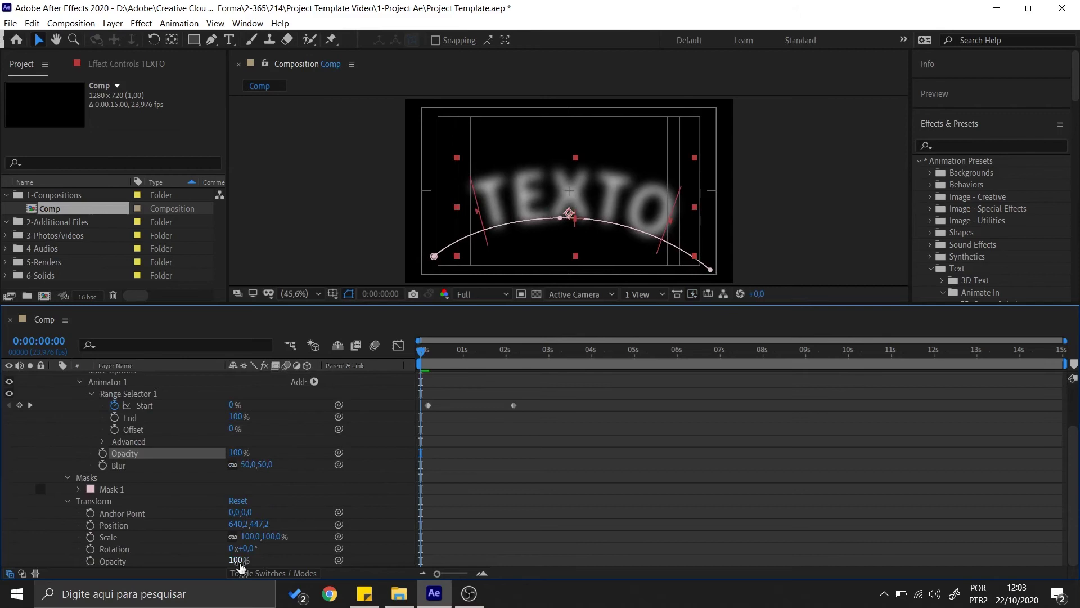
{"action": "left_click", "coordinate": [227, 561]}
{"action": "left_click", "coordinate": [67, 501]}
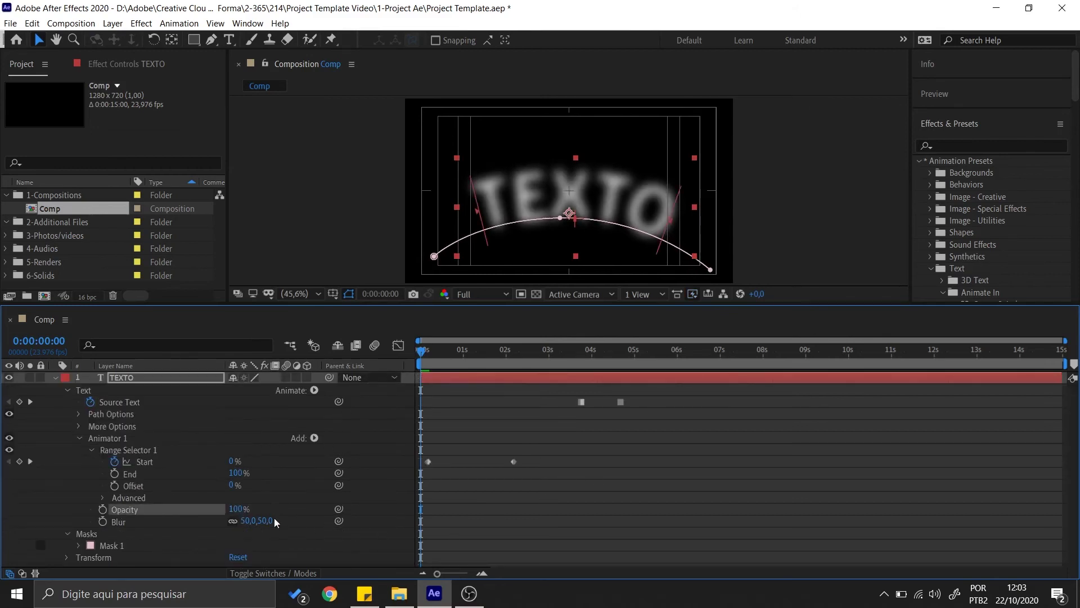
{"action": "left_click_drag", "start_coordinate": [242, 512], "coordinate": [118, 517]}
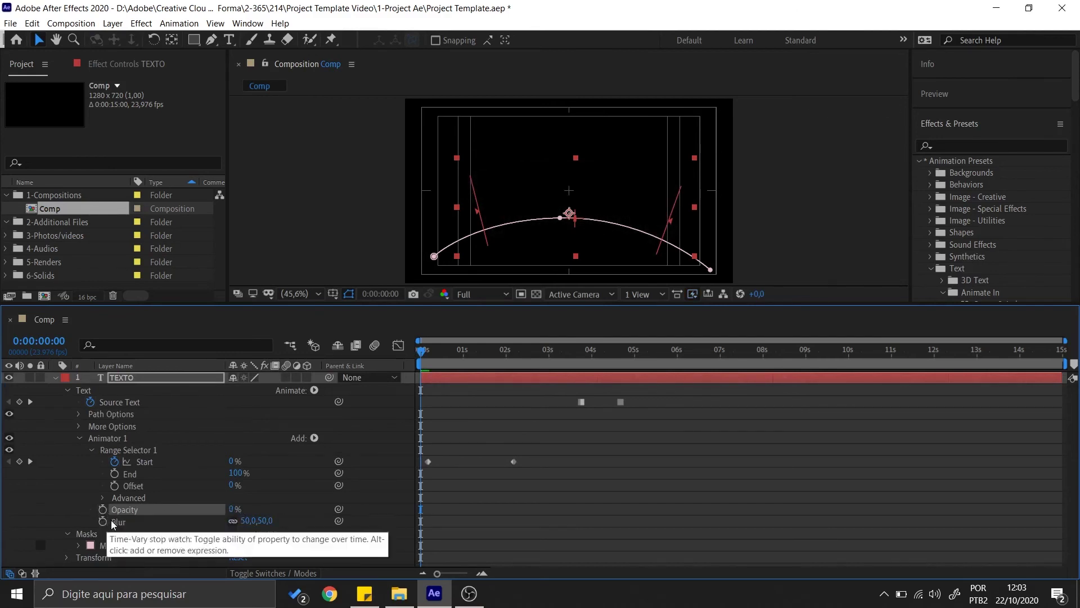
Scrub the timeline from the start to 0:00:01:16 to preview the letters' combined blur and opacity animation
{"action": "left_click", "coordinate": [126, 450]}
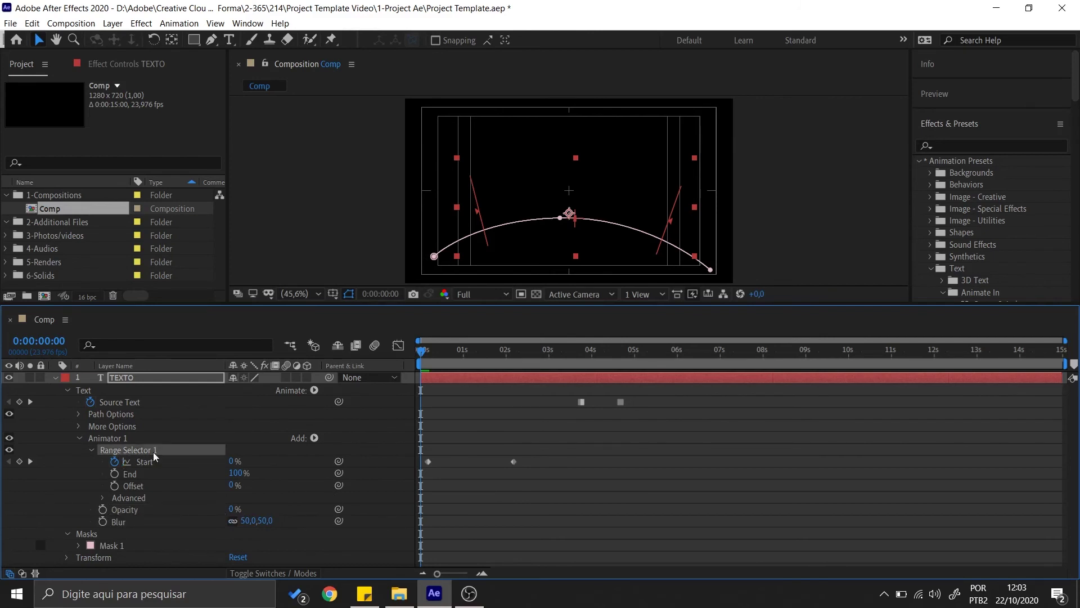
{"action": "left_click_drag", "start_coordinate": [422, 354], "coordinate": [404, 352]}
{"action": "left_click", "coordinate": [131, 510]}
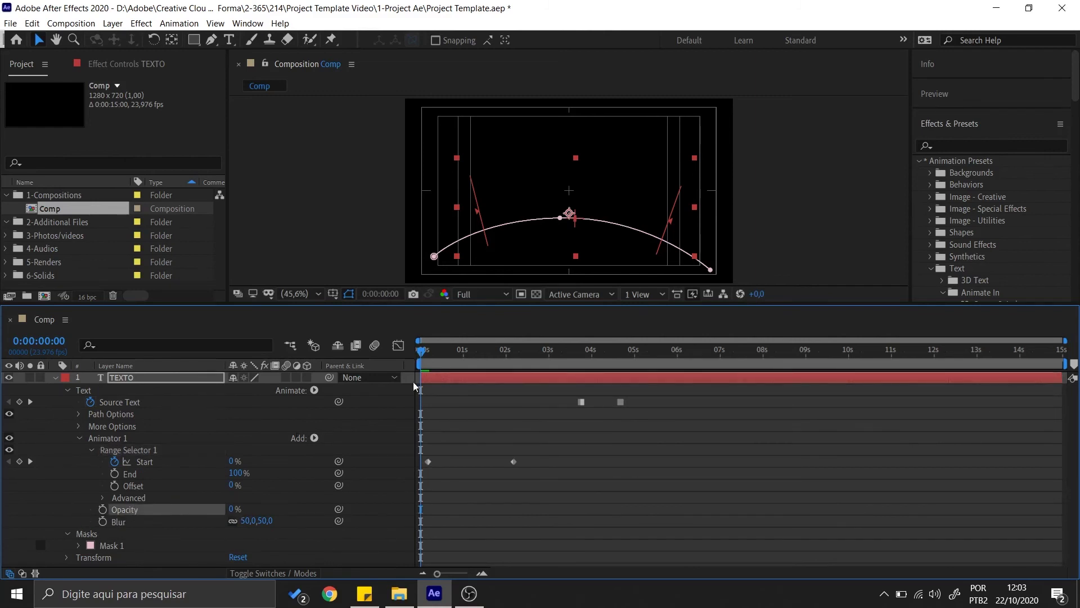
{"action": "left_click", "coordinate": [424, 352]}
{"action": "left_click_drag", "start_coordinate": [423, 352], "coordinate": [492, 372]}
Review the properties available for animating TEXTO, enlarge the timeline area and look over the Text animation presets
{"action": "left_click", "coordinate": [314, 390]}
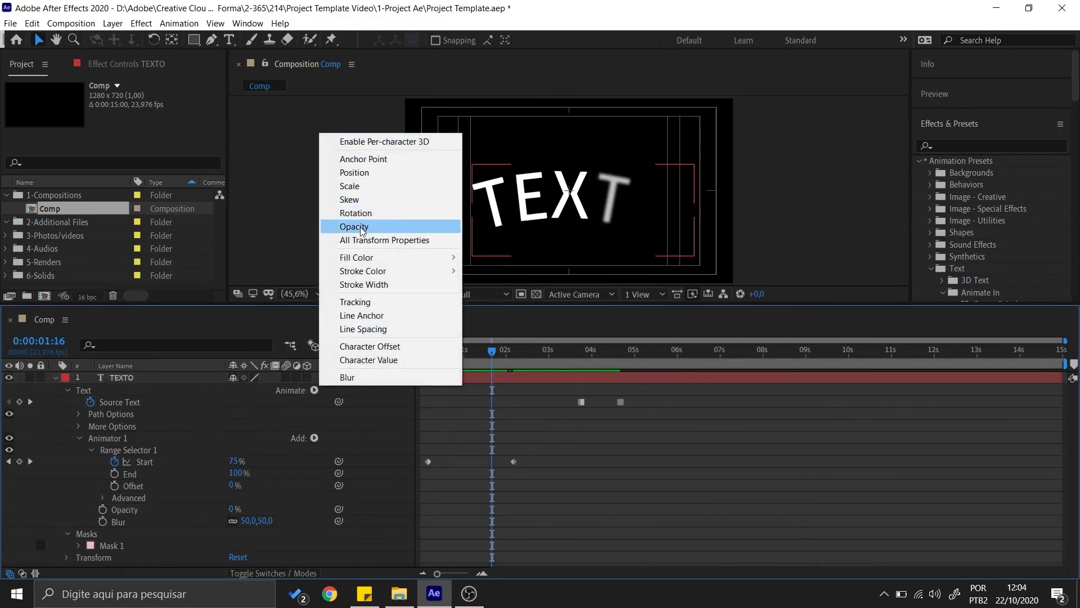
{"action": "mouse_move", "coordinate": [361, 260]}
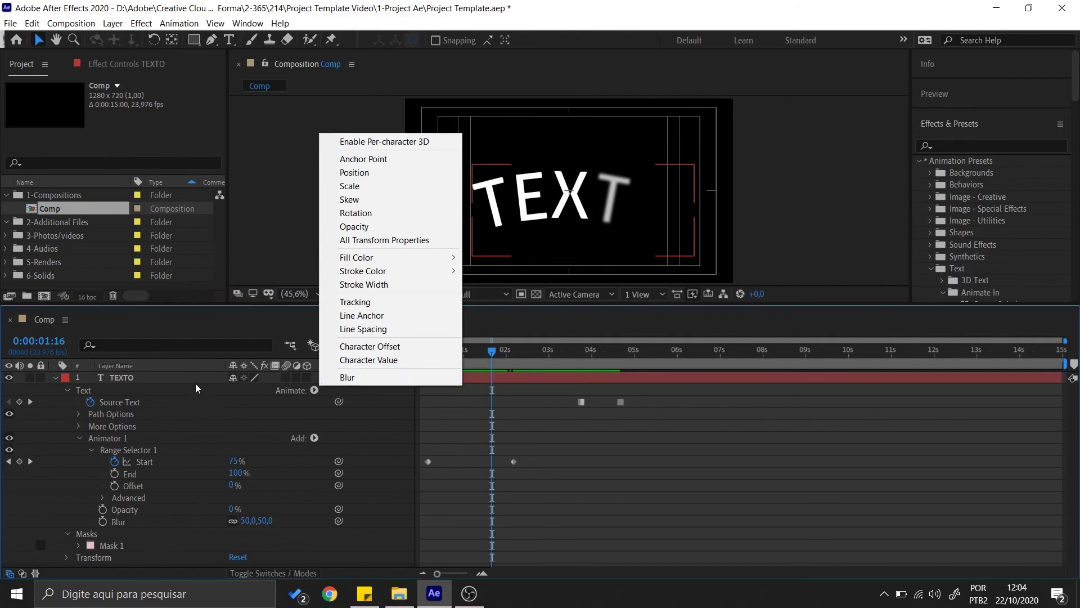
{"action": "left_click", "coordinate": [265, 450]}
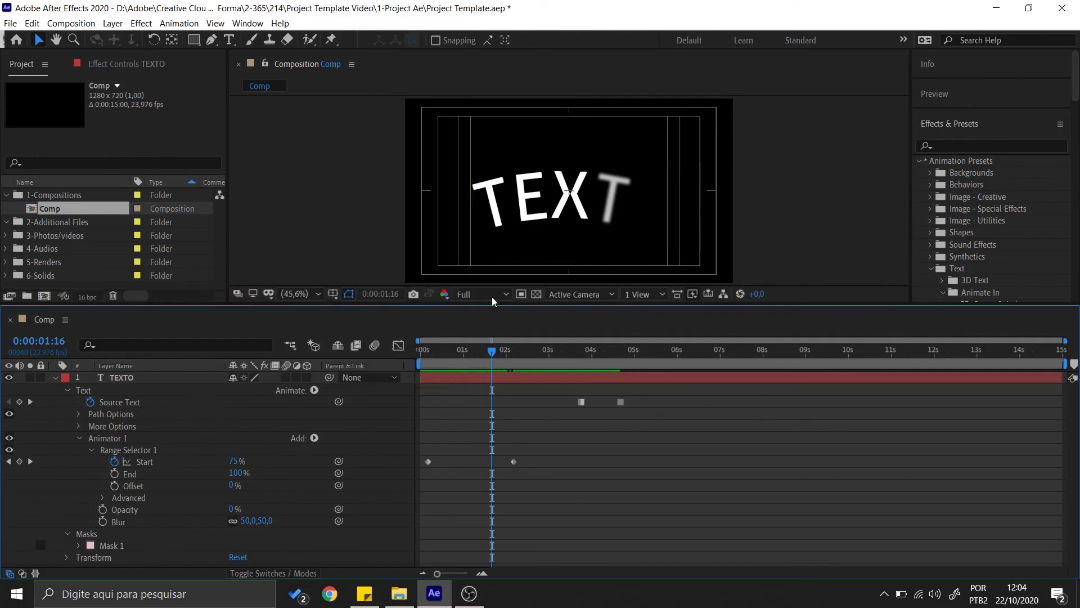
{"action": "left_click_drag", "start_coordinate": [488, 304], "coordinate": [488, 286]}
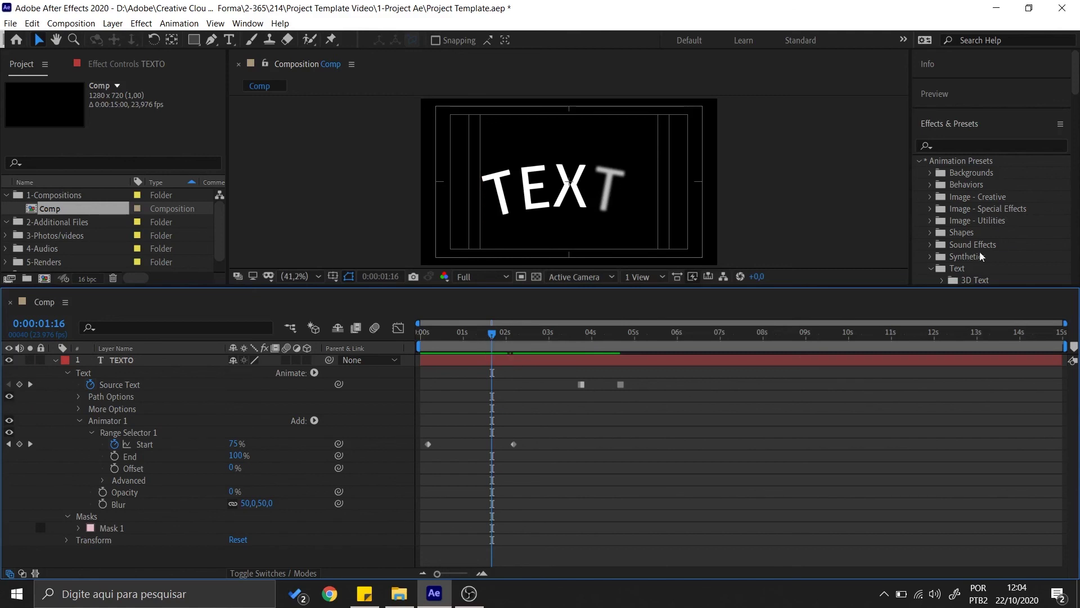
{"action": "scroll", "coordinate": [977, 262], "scroll_direction": "down", "scroll_amount": 3}
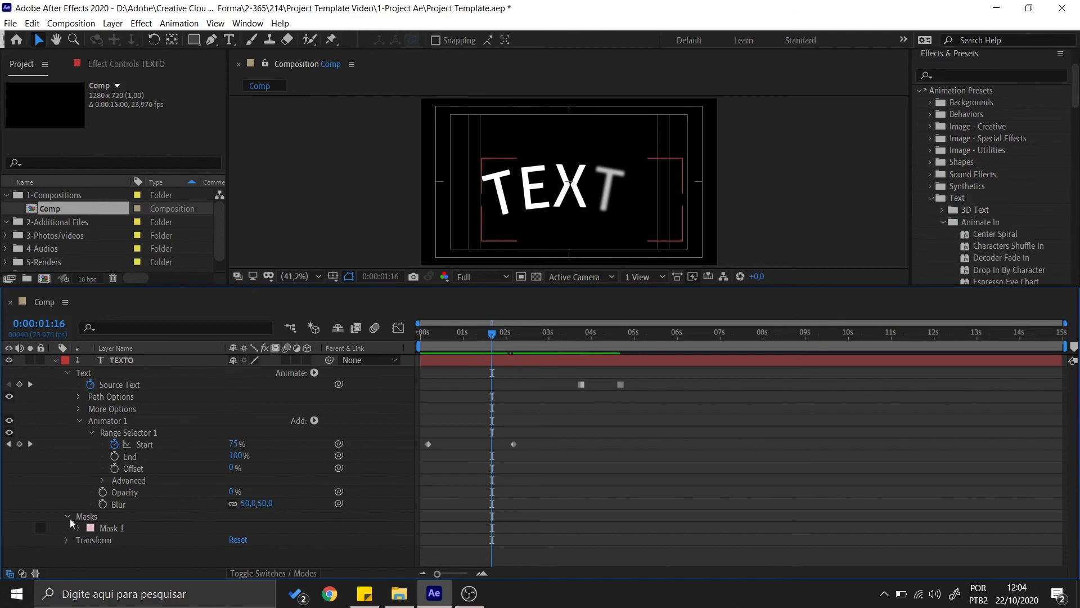
Delete the Opacity property from Animator 1 and return the current time to 0:00:00:00
{"action": "left_click", "coordinate": [122, 494]}
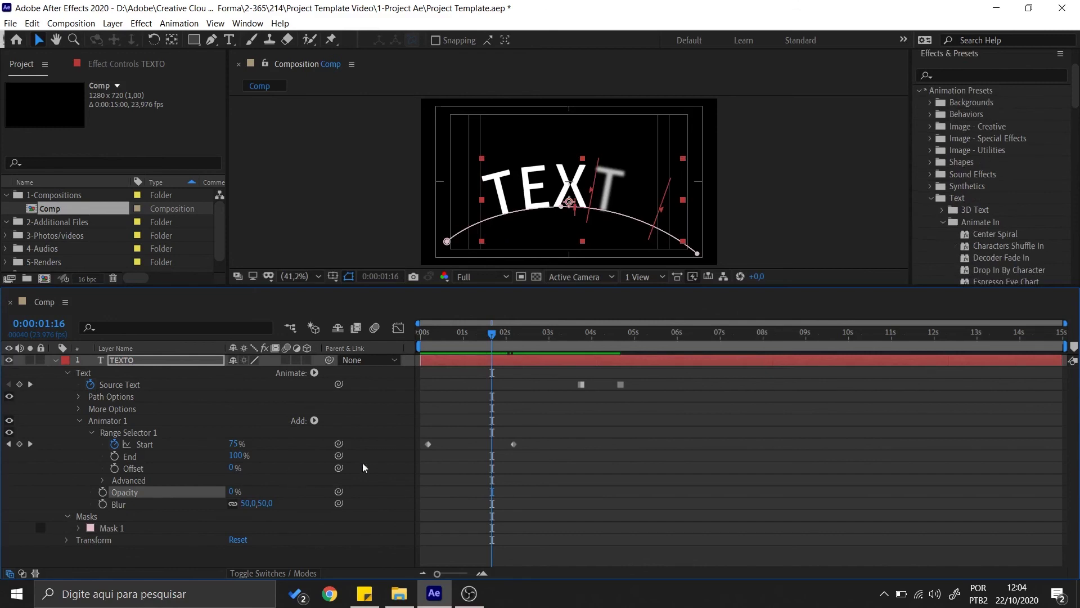
{"action": "key", "text": "Delete"}
{"action": "left_click_drag", "start_coordinate": [497, 337], "coordinate": [385, 344]}
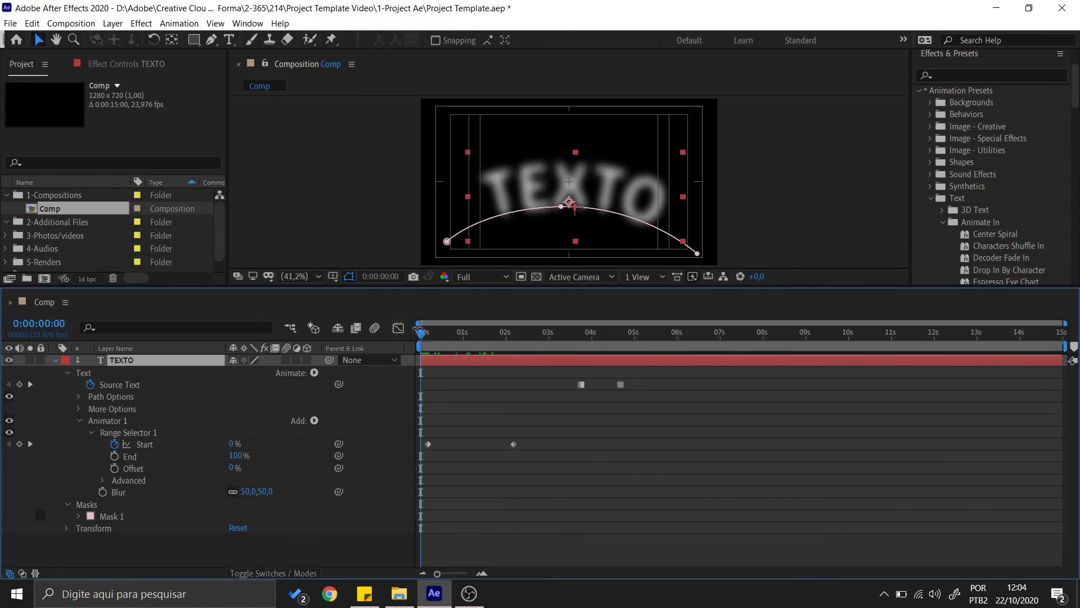
Enlarge the composition view, scrub the blur animation to 0:00:02:10 and collapse the Animate In presets folder
{"action": "left_click_drag", "start_coordinate": [481, 287], "coordinate": [477, 323]}
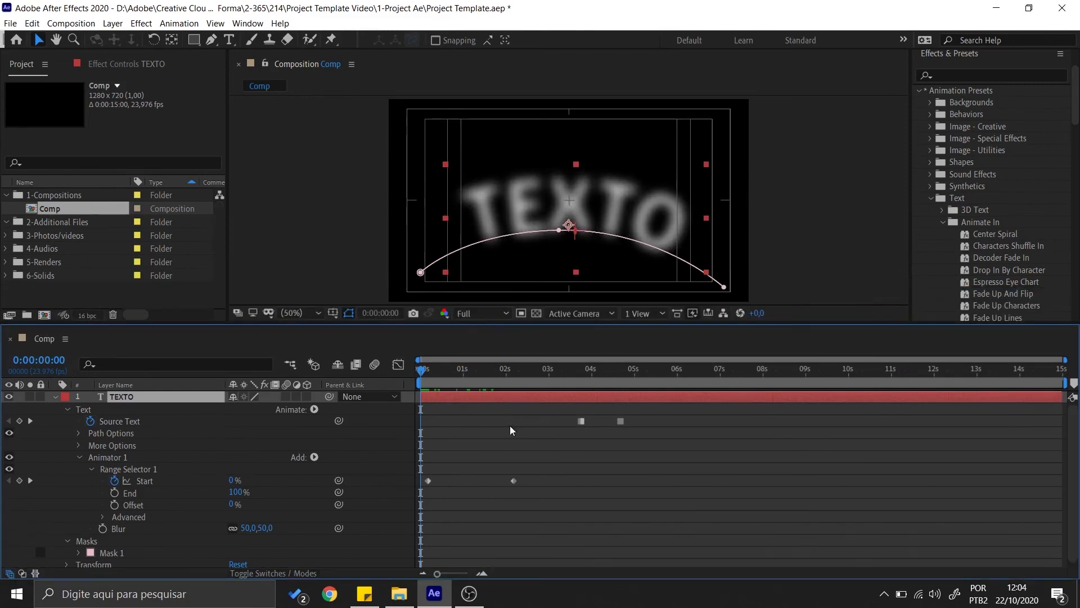
{"action": "left_click_drag", "start_coordinate": [418, 369], "coordinate": [525, 375]}
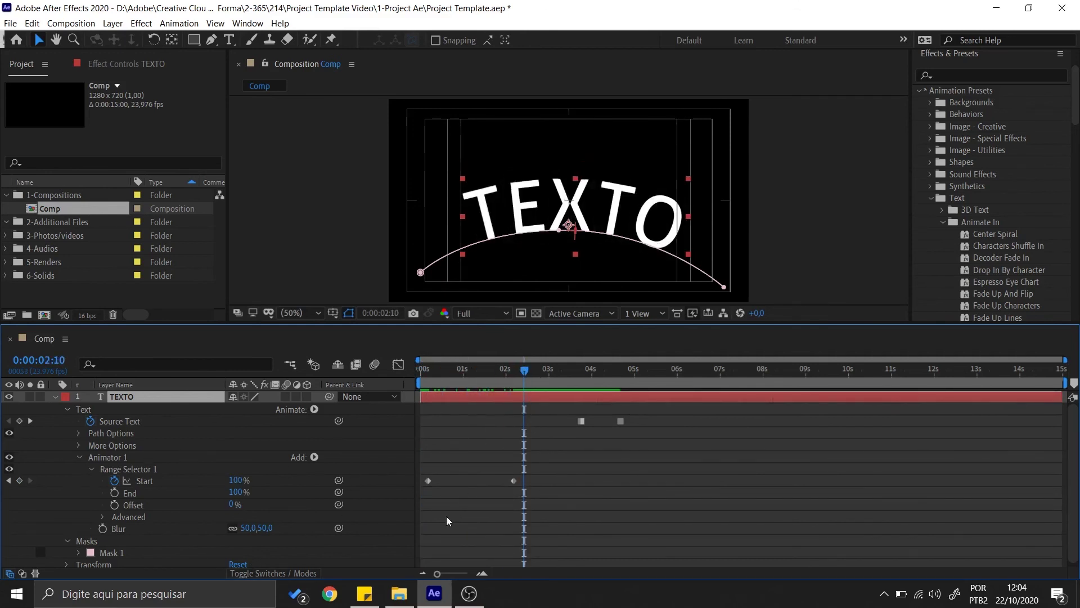
{"action": "left_click", "coordinate": [942, 222]}
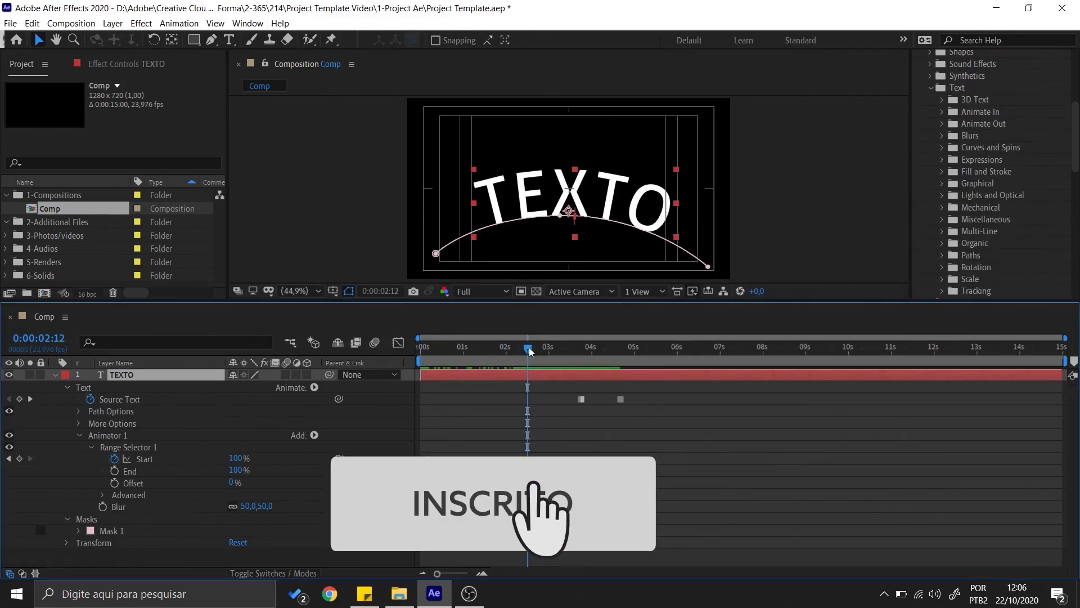